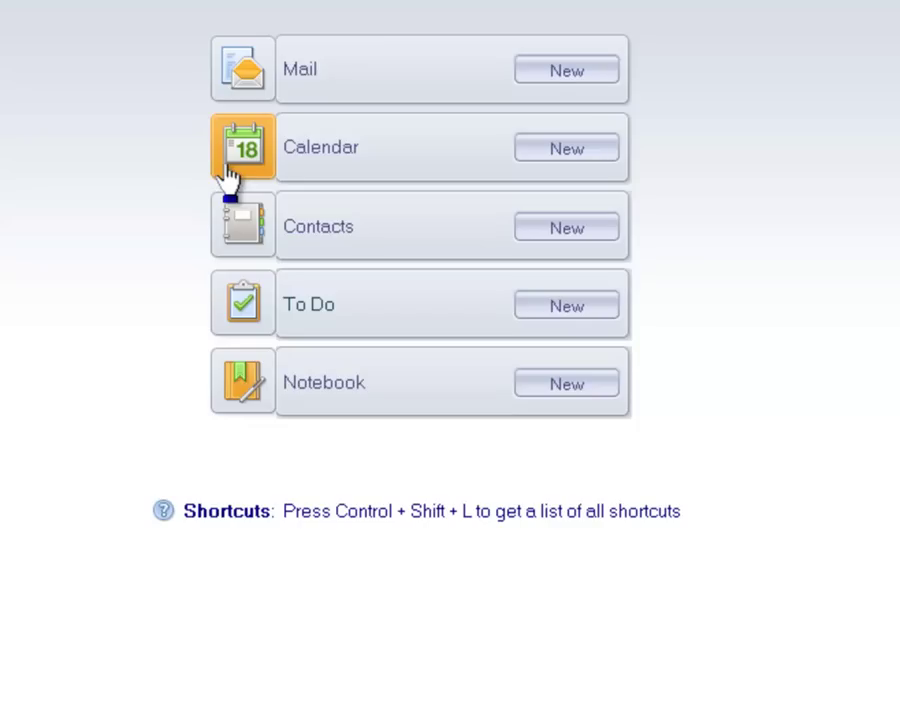
# Open the Calendar from the Home page to show the June 13–17, 2011 work week
pyautogui.click(230, 176)
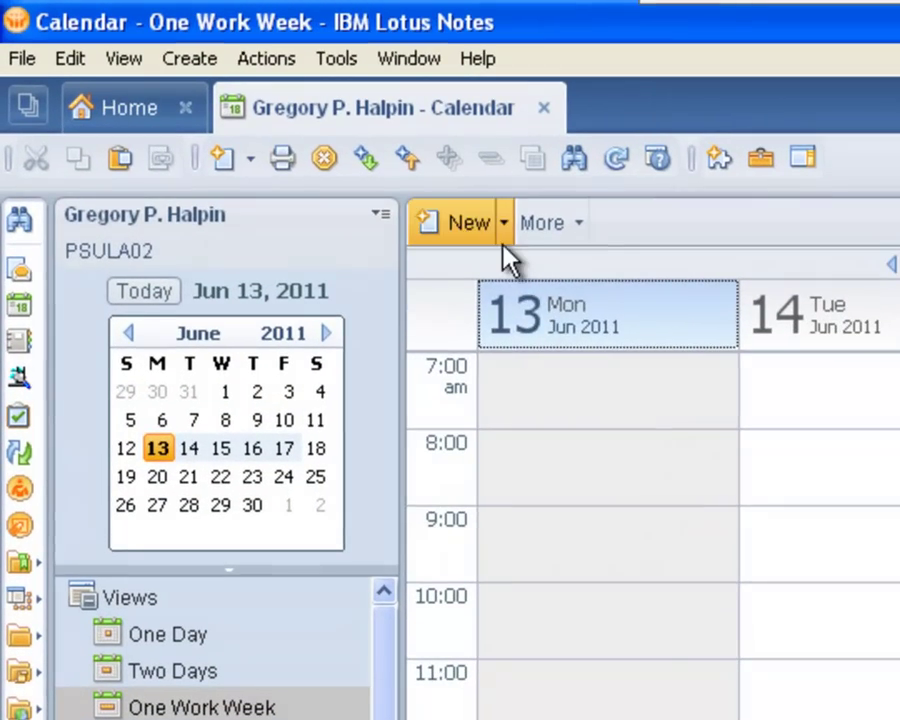
# Create a new Meeting entry with the subject 'Project Planning'
pyautogui.click(505, 236)
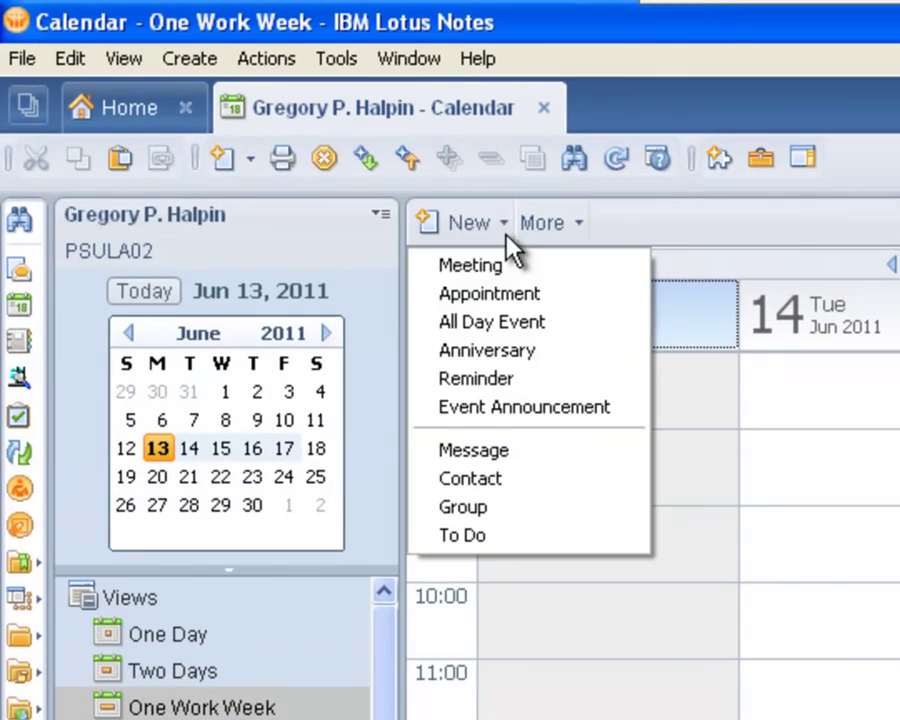
pyautogui.click(515, 266)
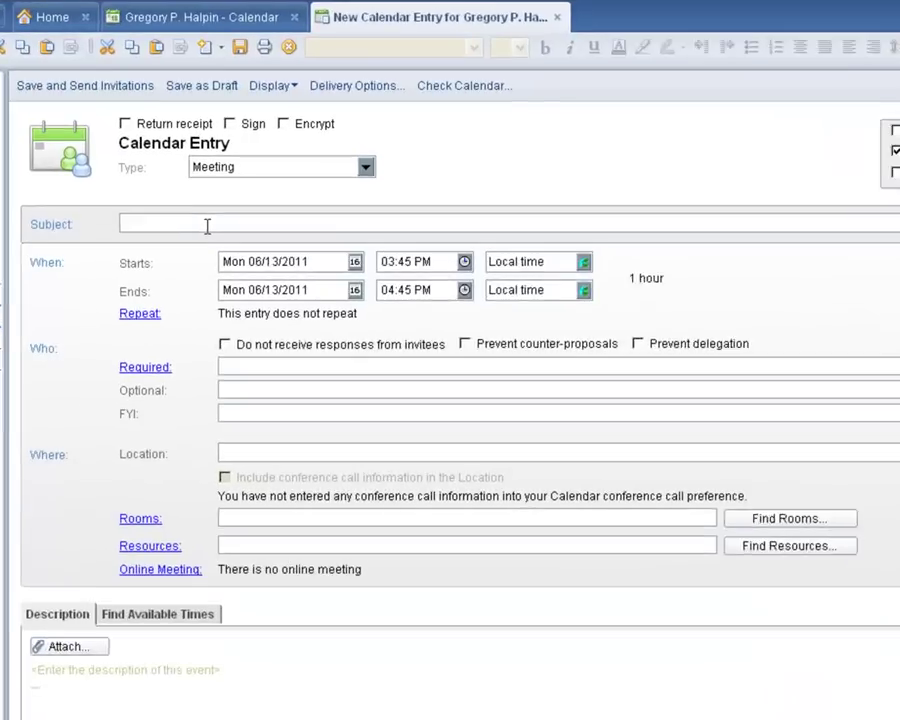
pyautogui.click(165, 195)
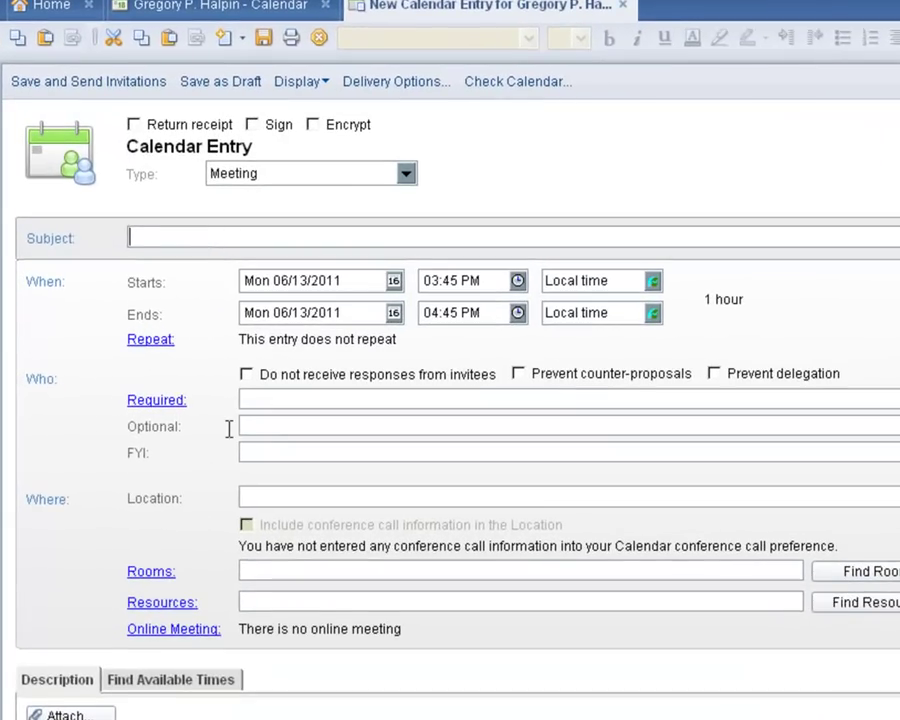
pyautogui.write('Pro')
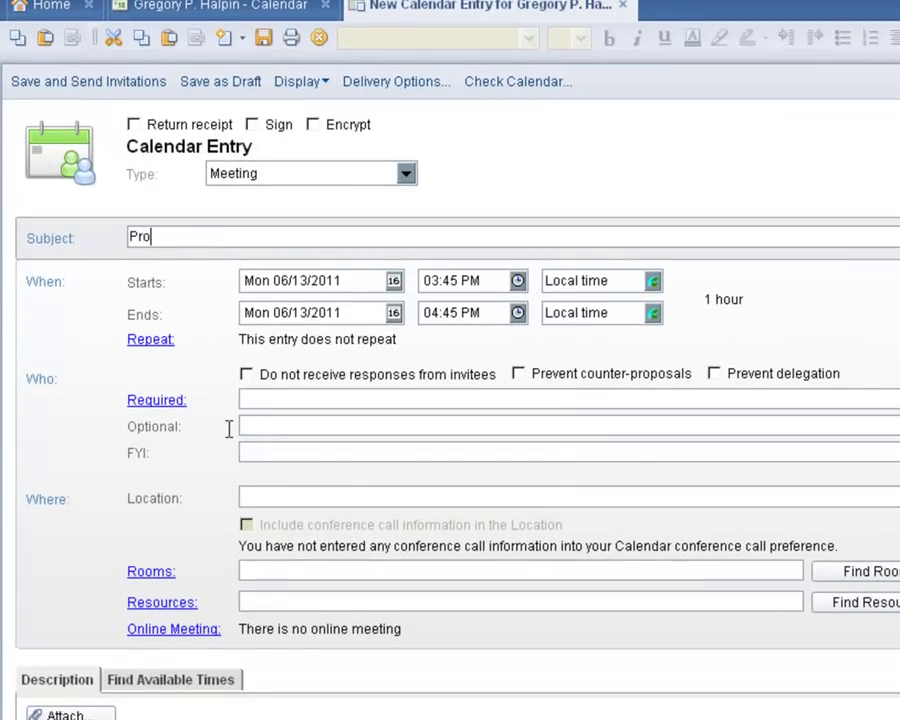
pyautogui.write('ject Planning')
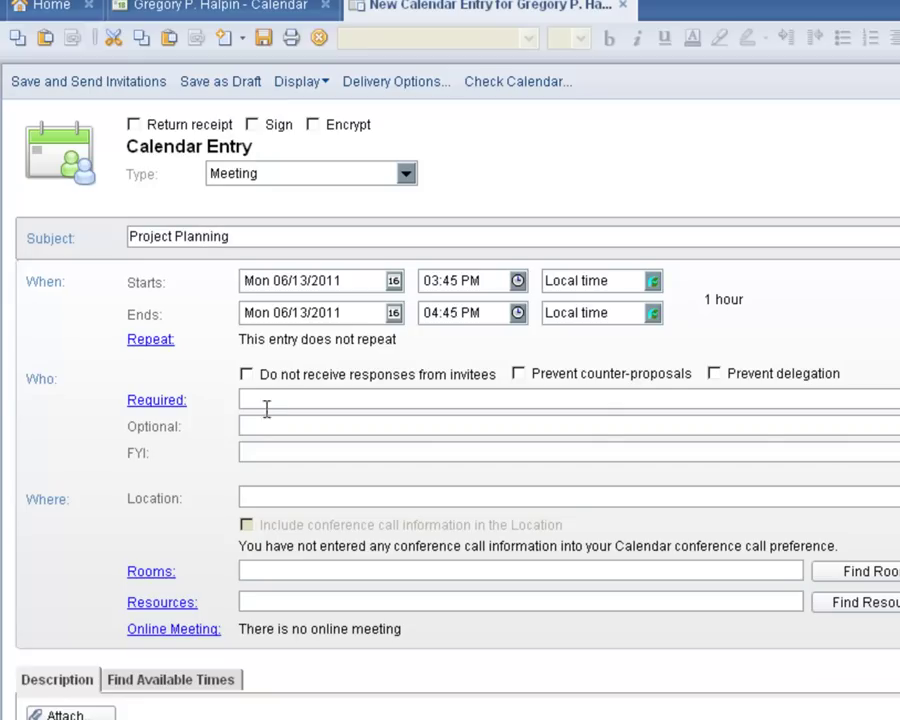
# Set the meeting to start Thursday 06/16/2011 at 09:00 AM, ending 10:00 AM
pyautogui.click(393, 283)
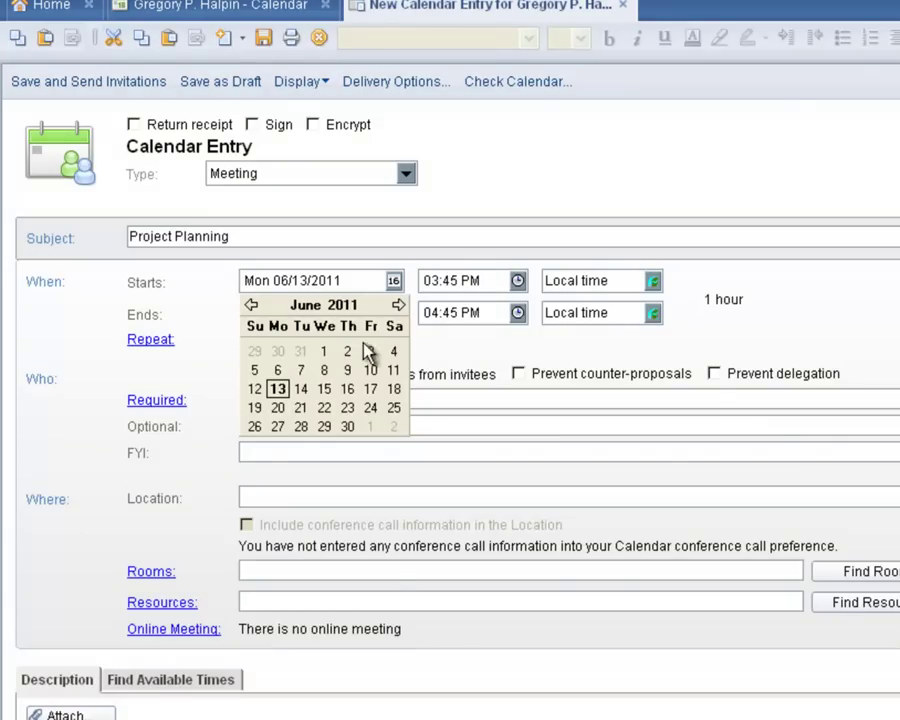
pyautogui.click(348, 391)
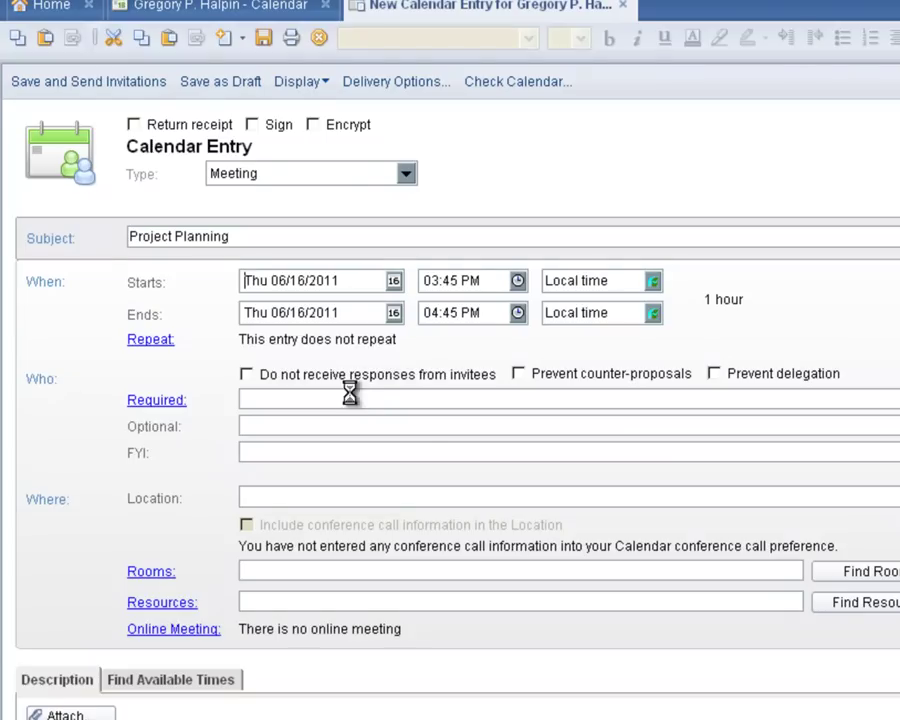
pyautogui.click(517, 281)
pyautogui.scroll(6, 482, 344)
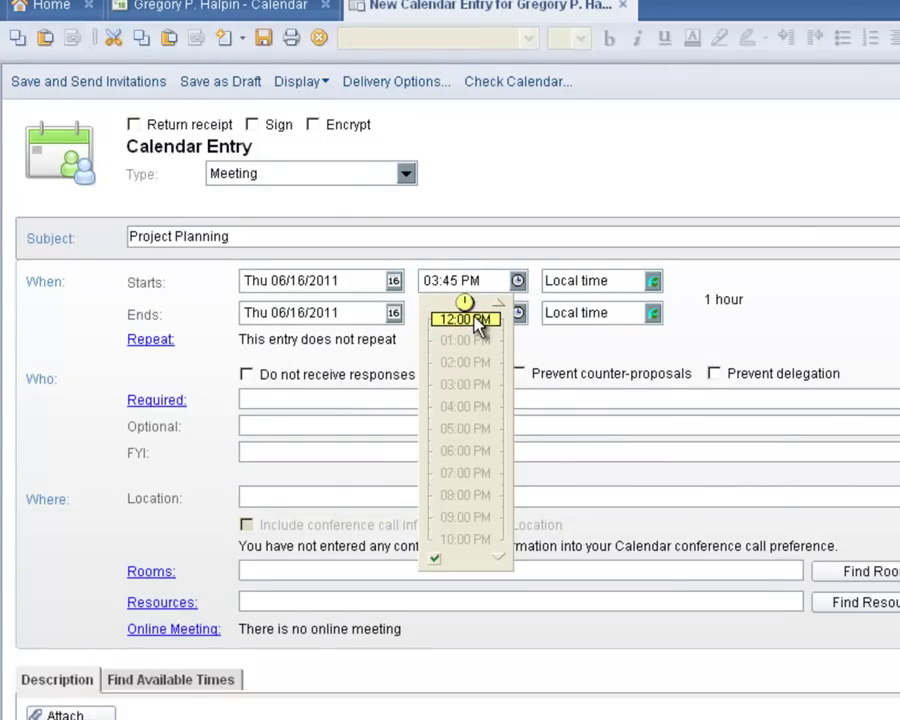
pyautogui.scroll(1, 475, 337)
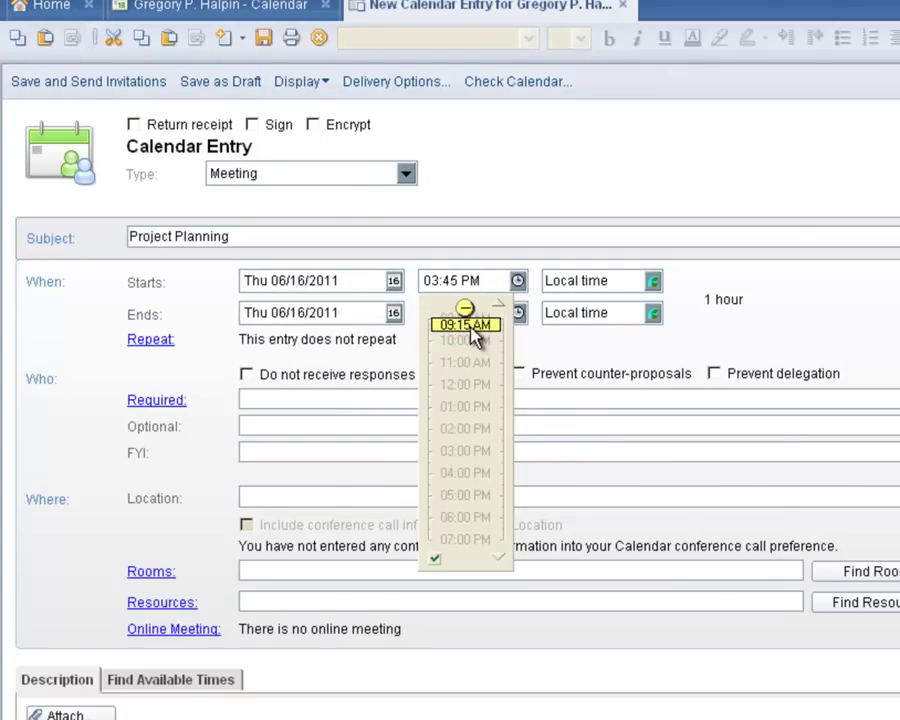
pyautogui.scroll(1, 468, 327)
pyautogui.click(465, 320)
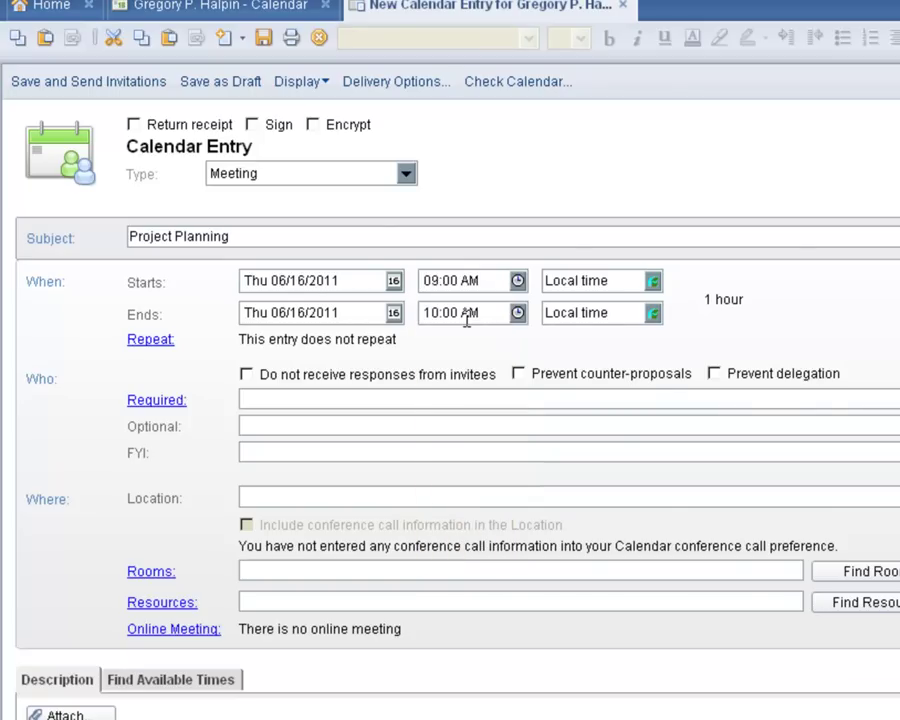
pyautogui.click(294, 395)
# Add the first two required invitees by searching the directory for each name
pyautogui.write('M')
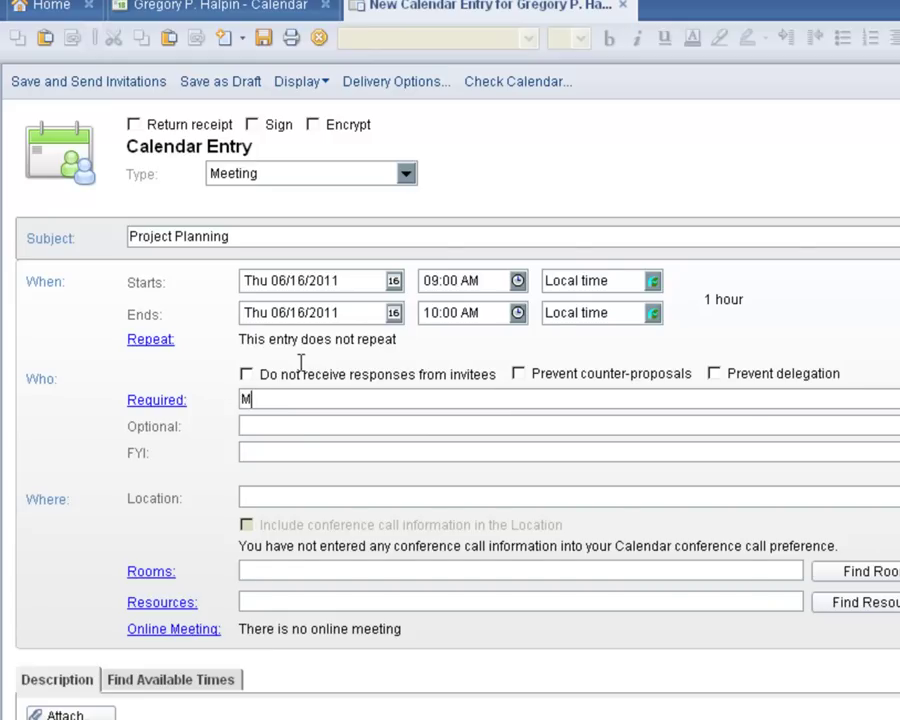
pyautogui.write('eliss')
pyautogui.press('Down')
pyautogui.press('Return')
pyautogui.press('Down')
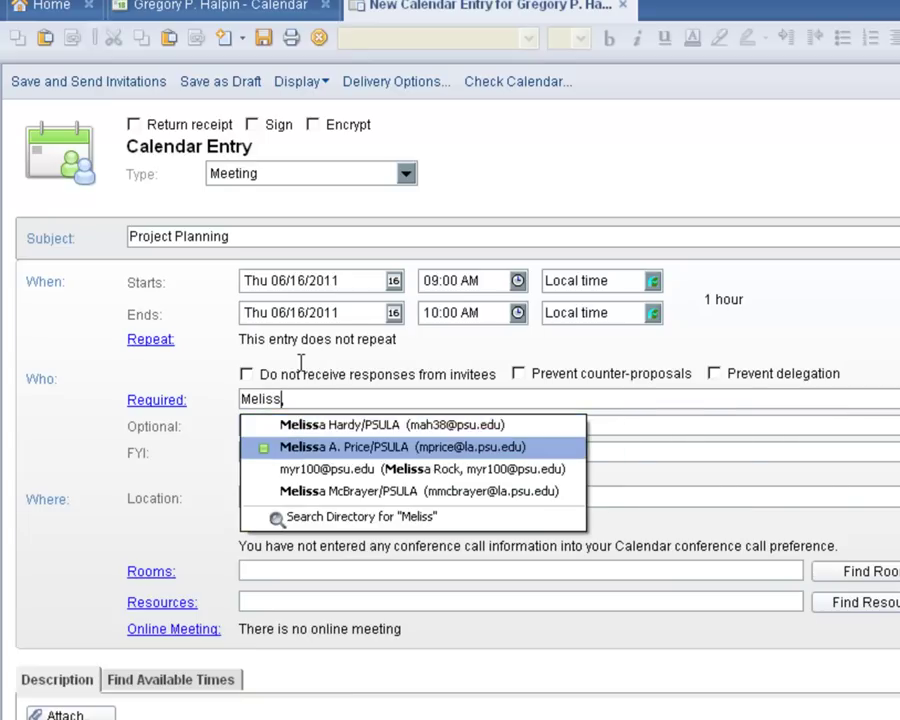
pyautogui.press('Return')
pyautogui.write('Tra')
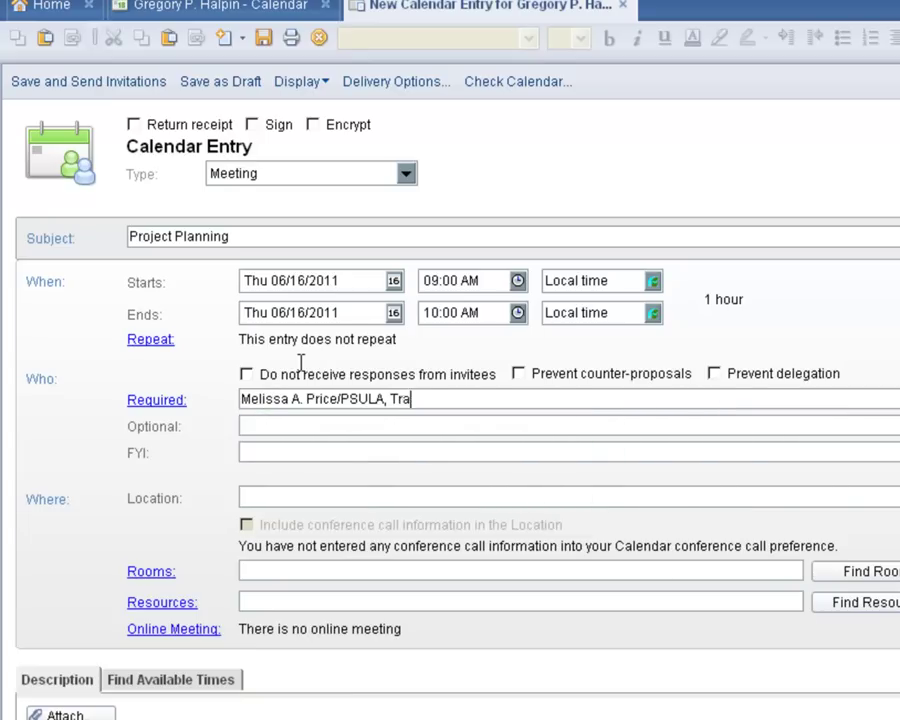
pyautogui.write('cey')
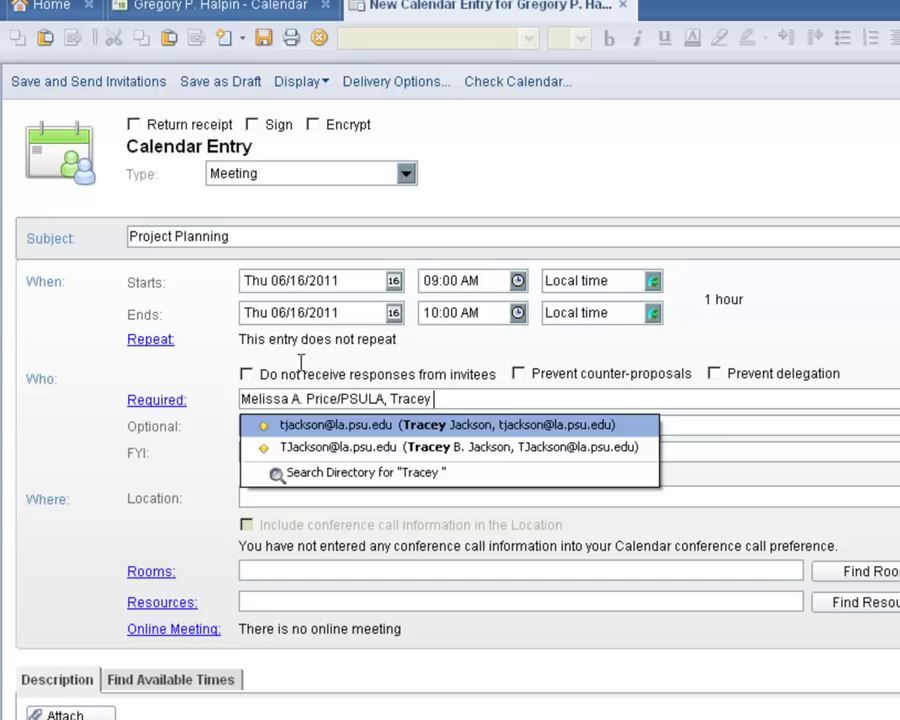
pyautogui.press('Down')
pyautogui.press('Down')
pyautogui.press('Return')
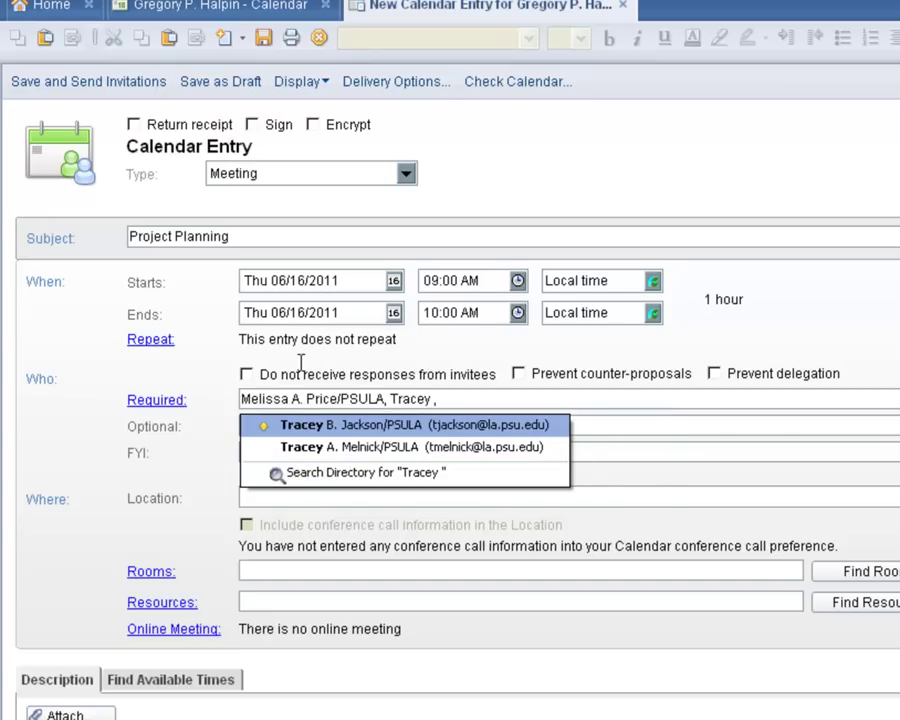
pyautogui.press('Return')
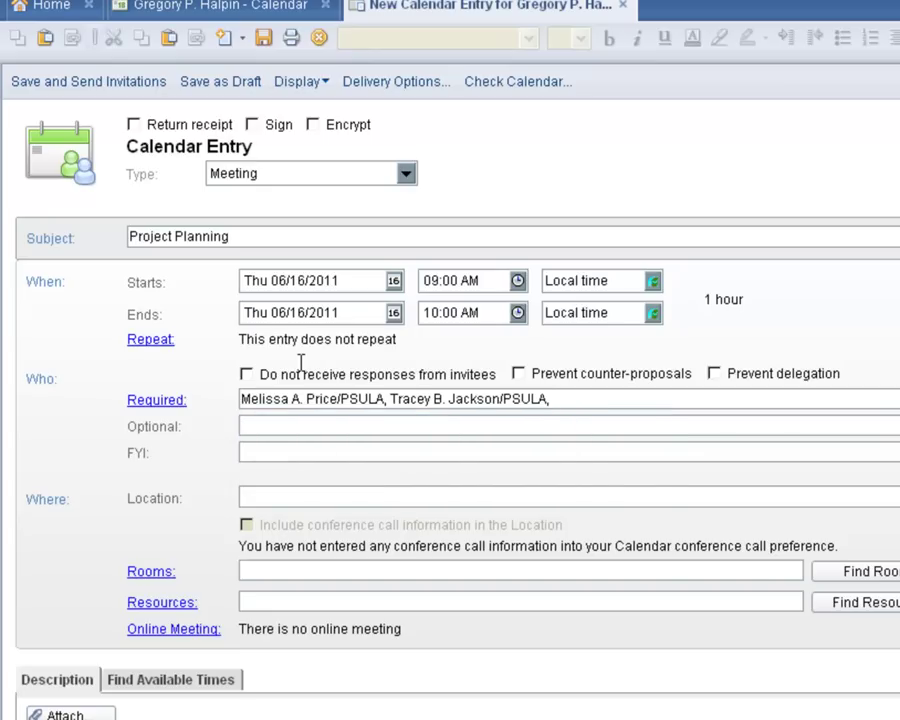
# Add the third and fourth required invitees from the directory
pyautogui.write('Katy')
pyautogui.press('Down')
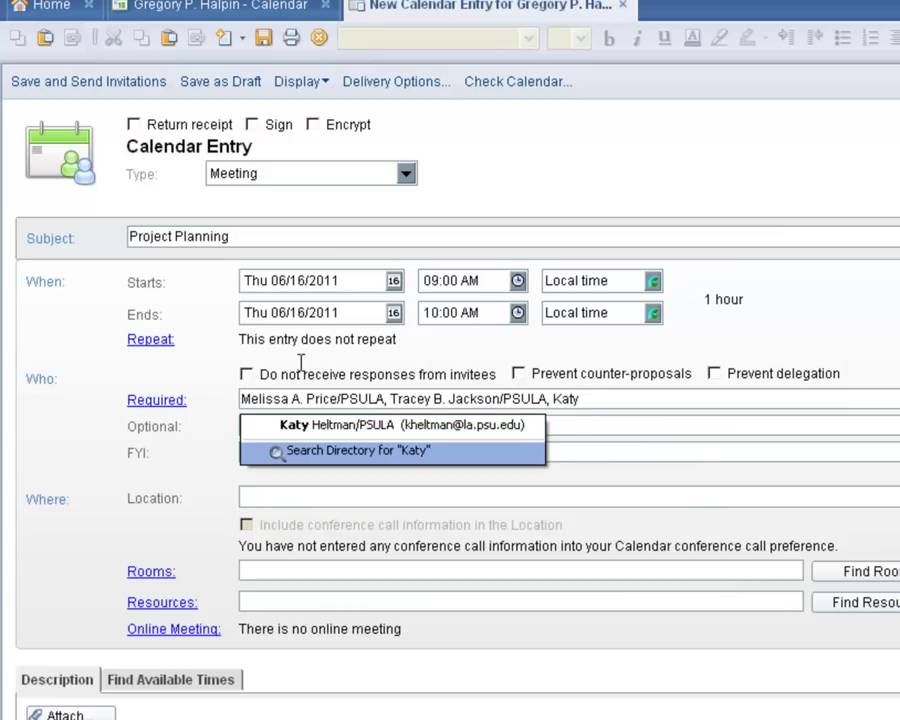
pyautogui.press('Return')
pyautogui.write('Jere')
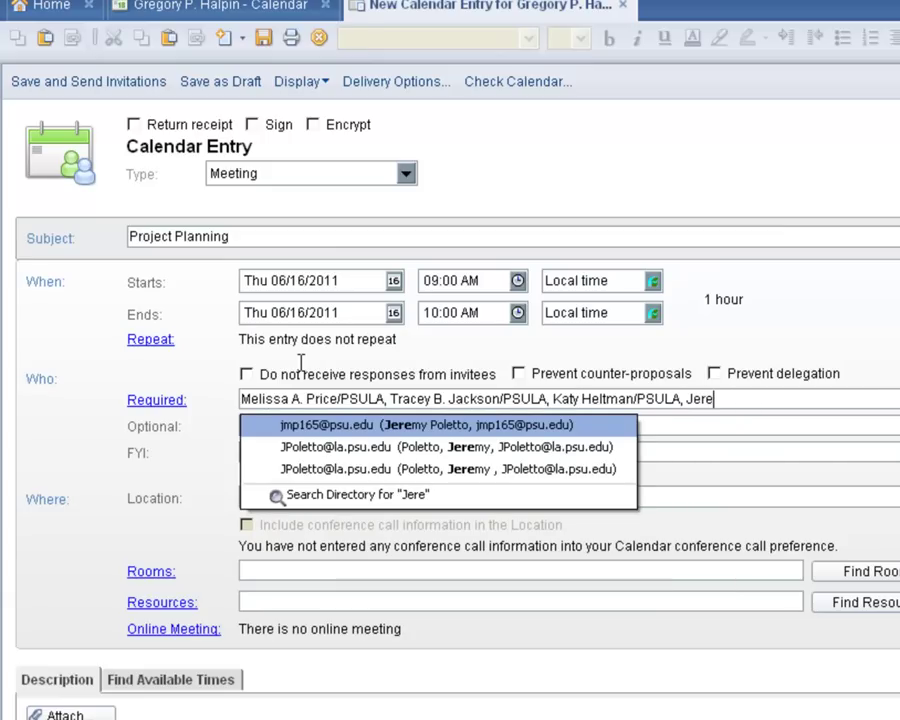
pyautogui.press('Down')
pyautogui.press('Down')
pyautogui.press('Down')
pyautogui.press('Return')
pyautogui.press('Down')
pyautogui.press('Return')
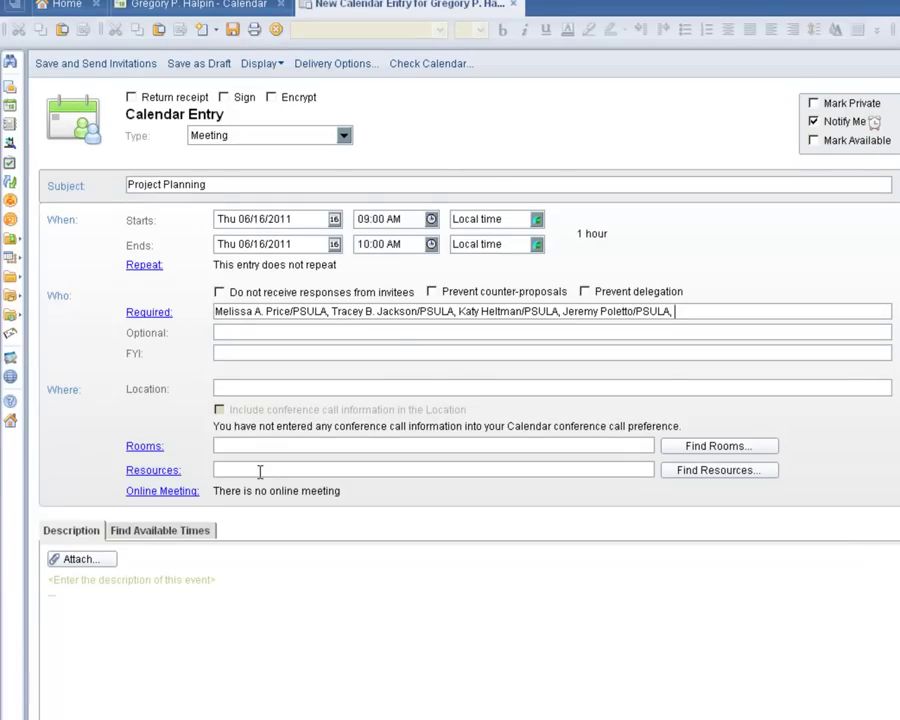
# Reschedule the meeting to 11:00 AM–12:00 PM on 06/16/2011, when every invitee is free
pyautogui.click(178, 535)
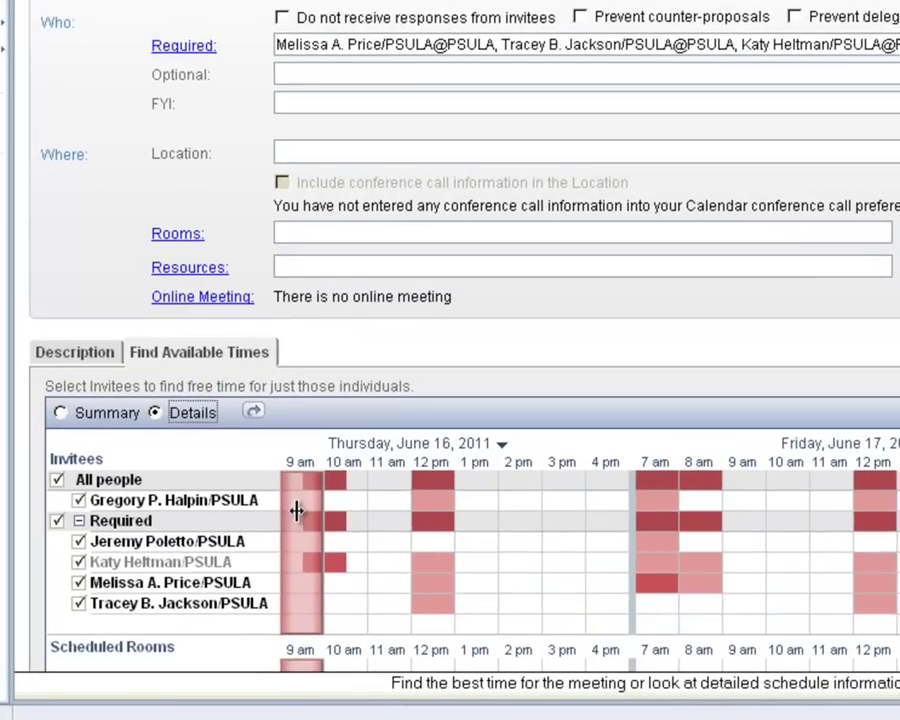
pyautogui.scroll(-3, 297, 511)
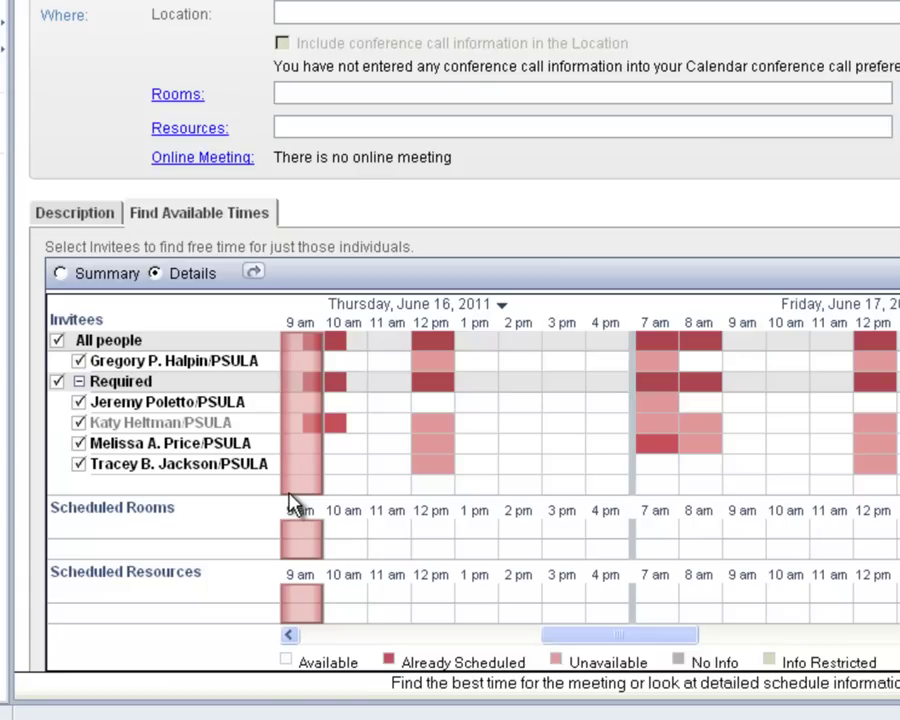
pyautogui.moveTo(301, 482); pyautogui.dragTo(377, 443)
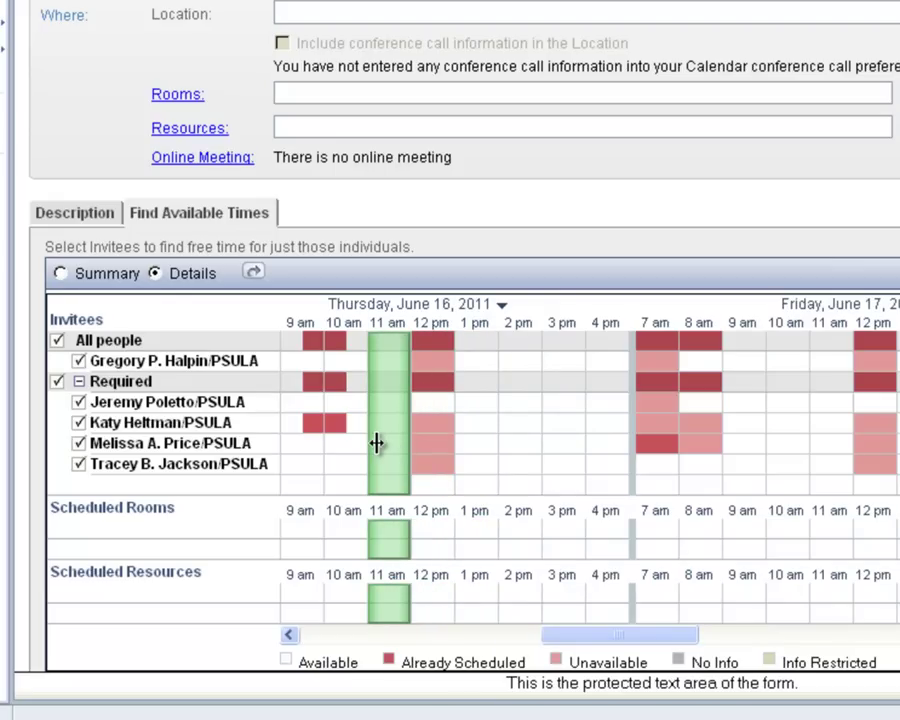
pyautogui.click(284, 91)
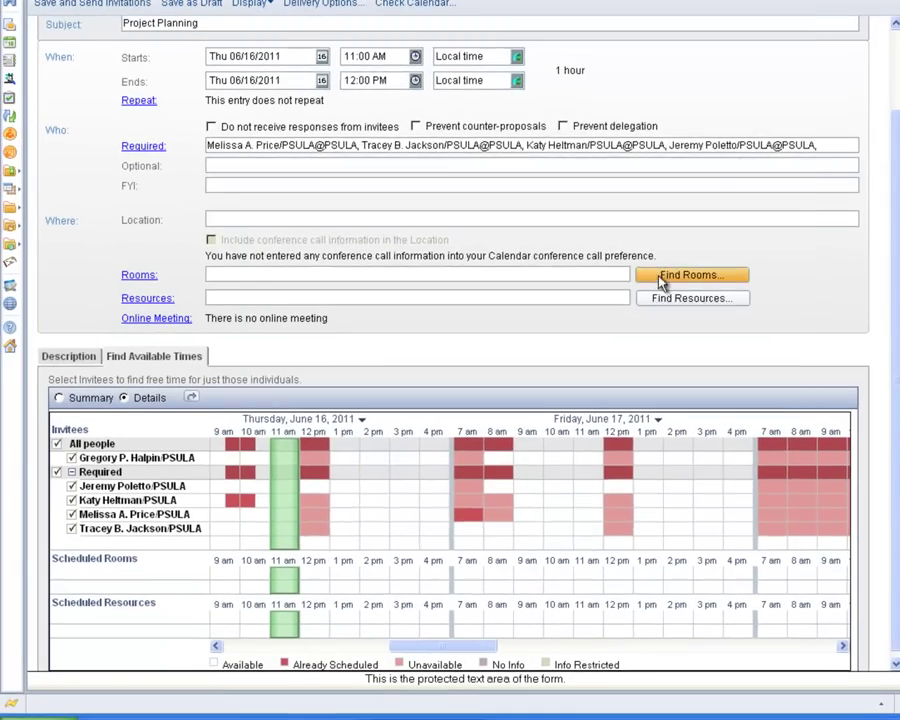
# Search available rooms and reserve IT Conf Room Sparks/University Park(30)
pyautogui.click(660, 280)
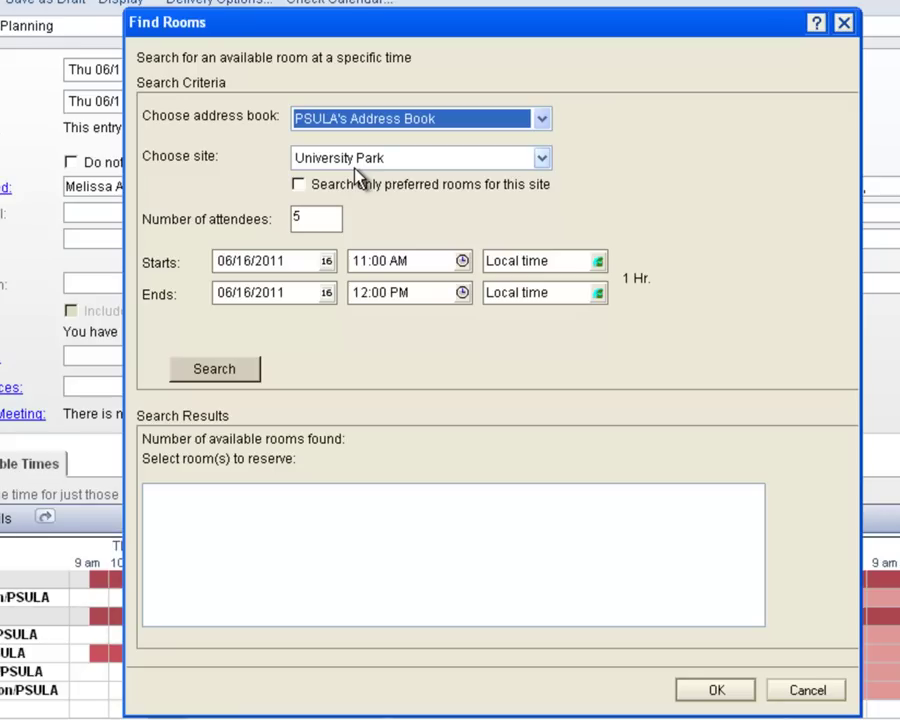
pyautogui.click(235, 375)
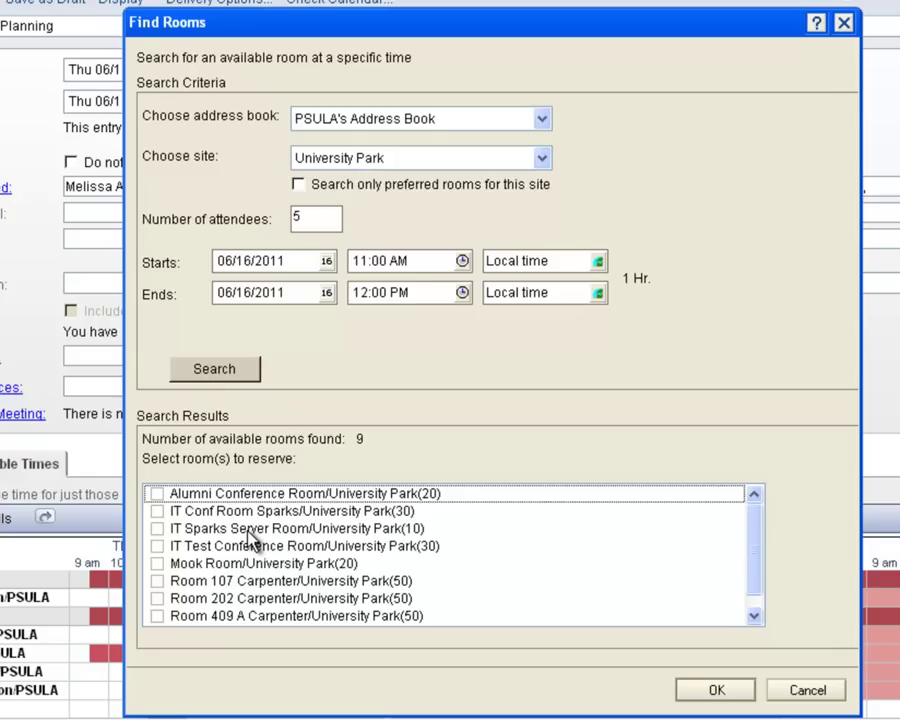
pyautogui.click(157, 511)
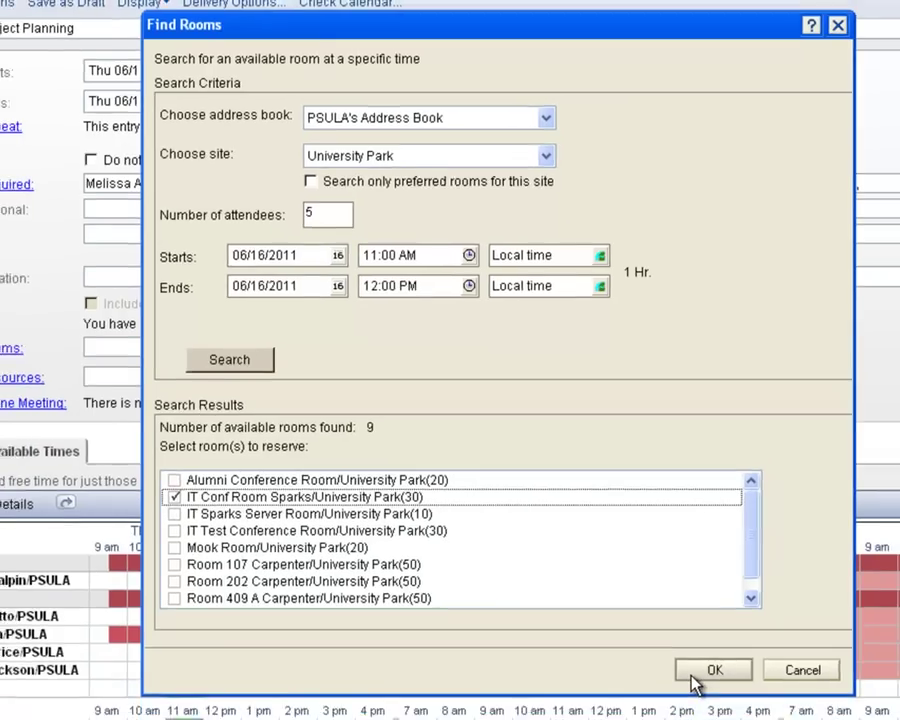
pyautogui.click(718, 691)
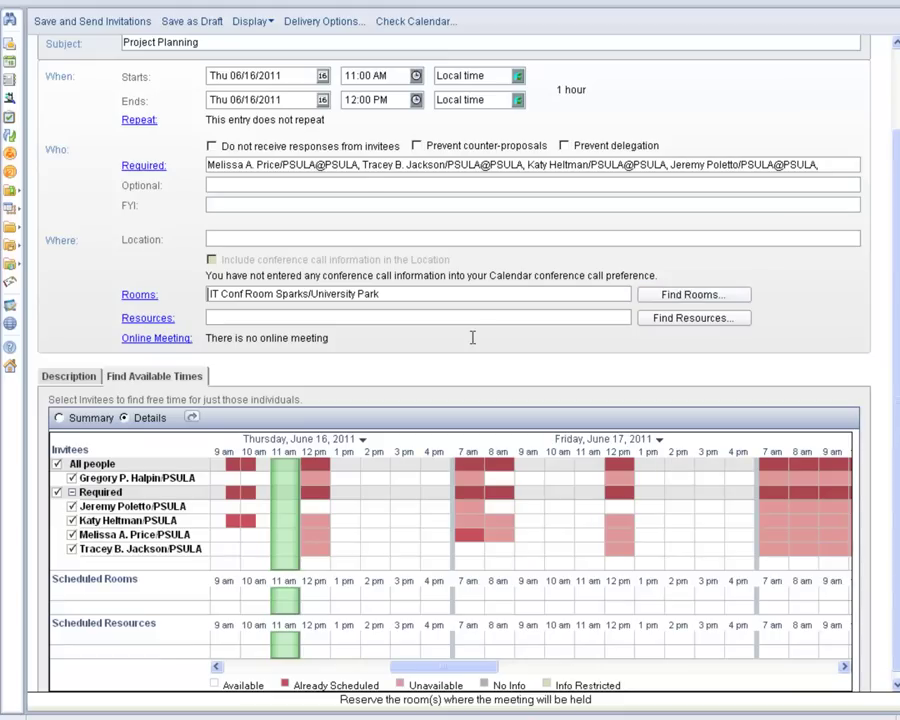
# Resolve the room reservation and enter the description 'Meeting to discuss project.'
pyautogui.click(183, 380)
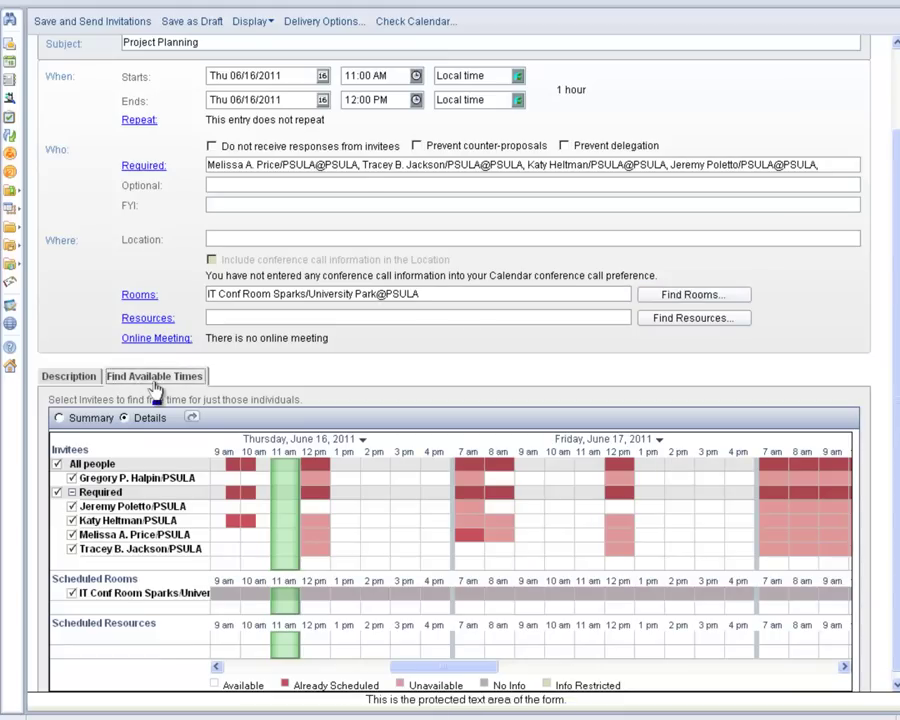
pyautogui.click(58, 377)
pyautogui.click(75, 519)
pyautogui.write('Meeting t')
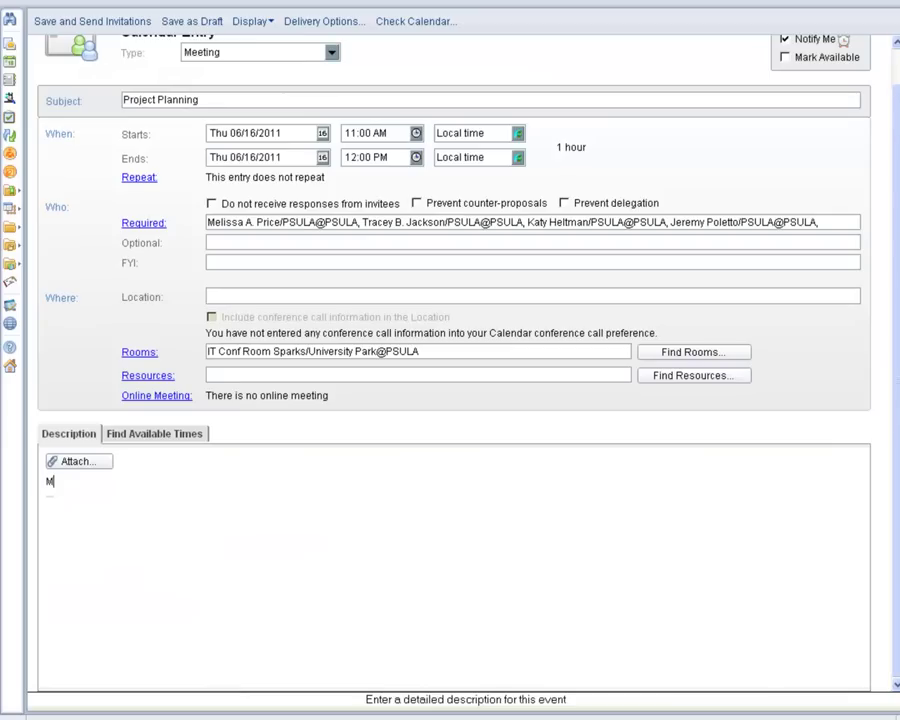
pyautogui.write('o discuss project.')
pyautogui.scroll(1, 256, 476)
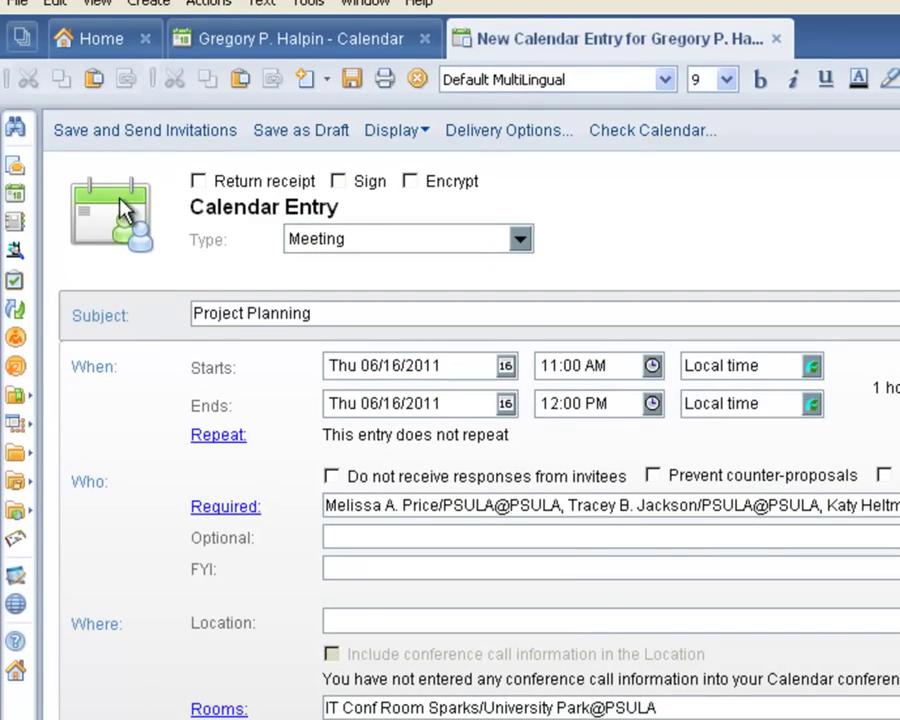
# Save and send the Project Planning invitations, then go to the Mail inbox
pyautogui.click(108, 136)
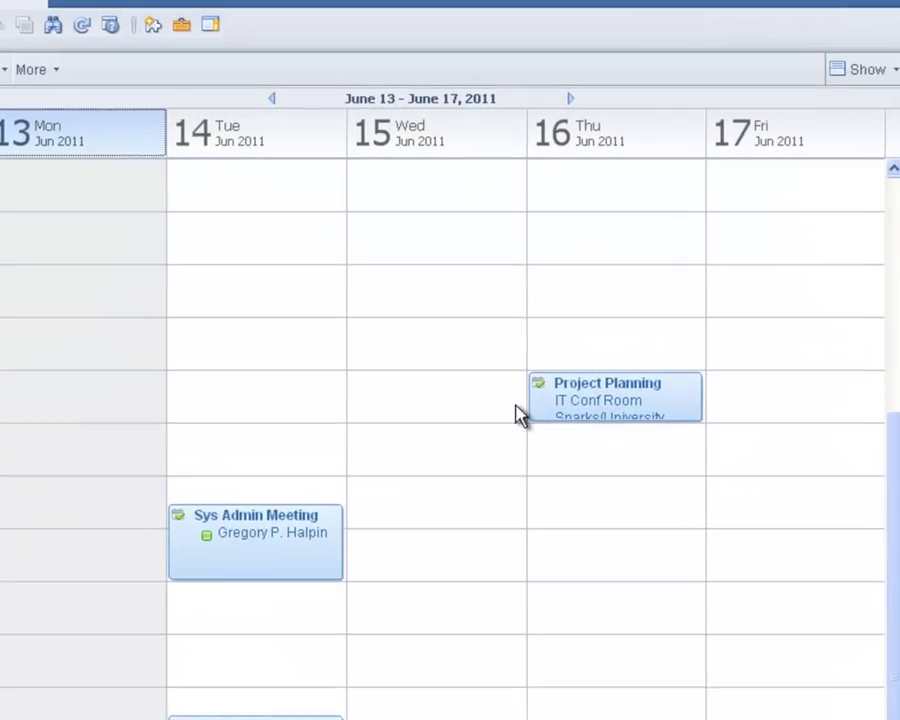
pyautogui.moveTo(675, 418)
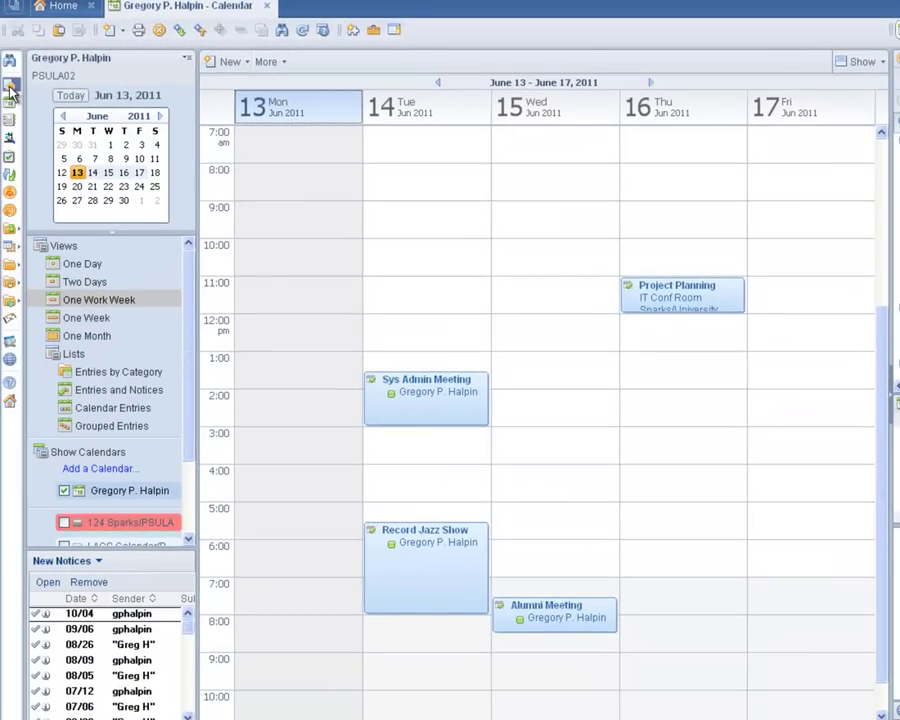
pyautogui.click(10, 88)
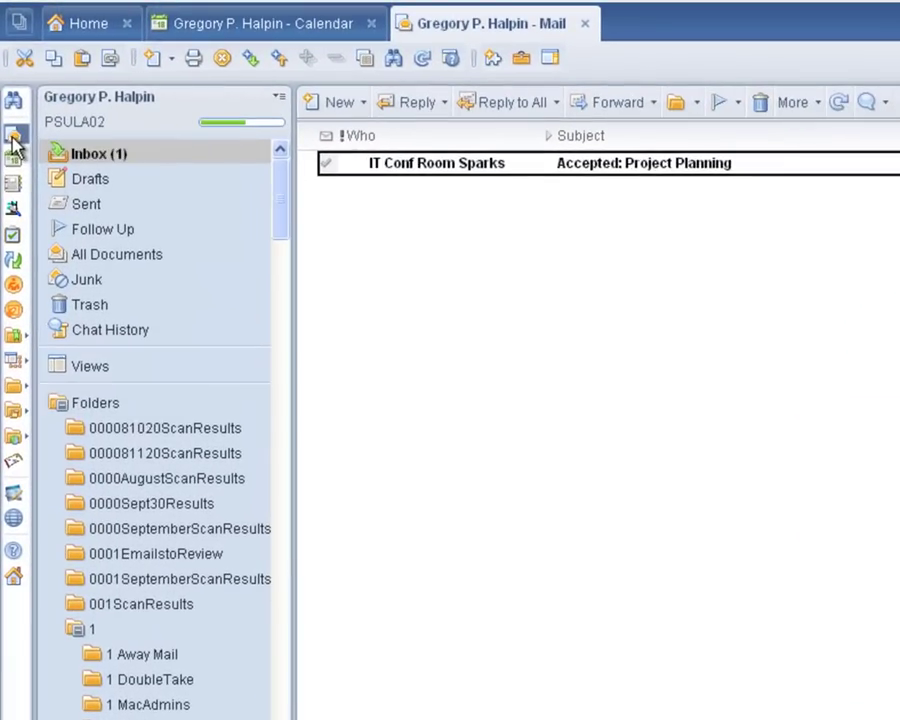
# Review the room's 'Accepted: Project Planning' reply, then return to Mail
pyautogui.doubleClick(527, 178)
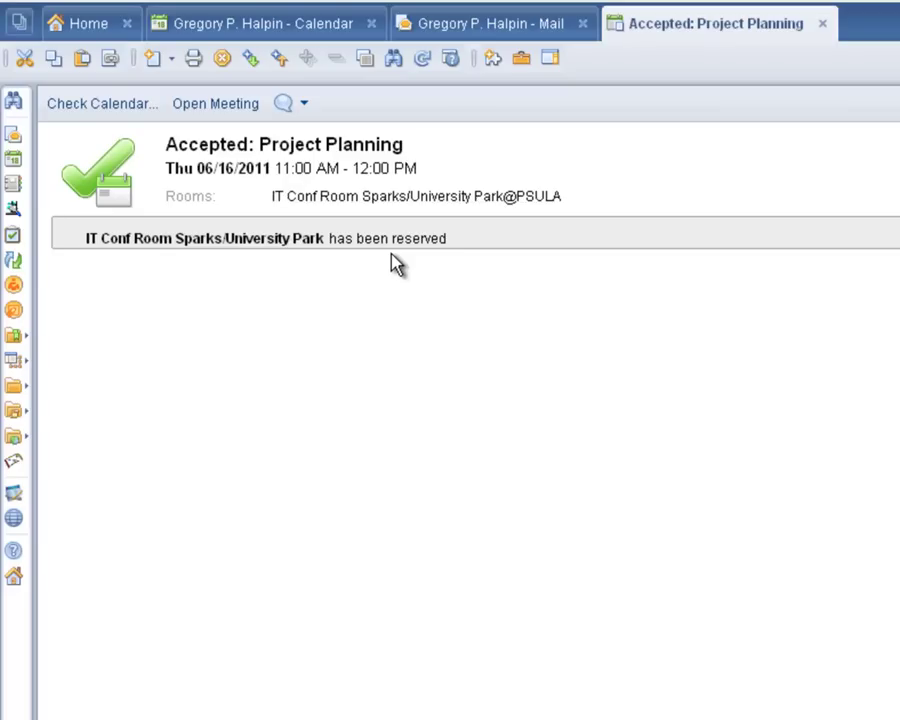
pyautogui.press('Escape')
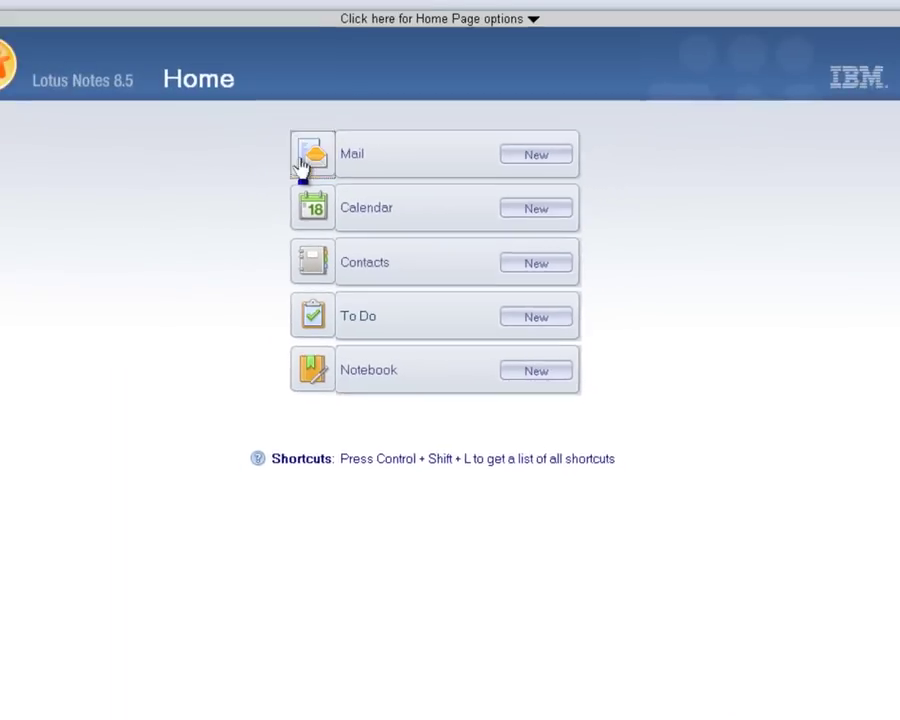
pyautogui.click(245, 90)
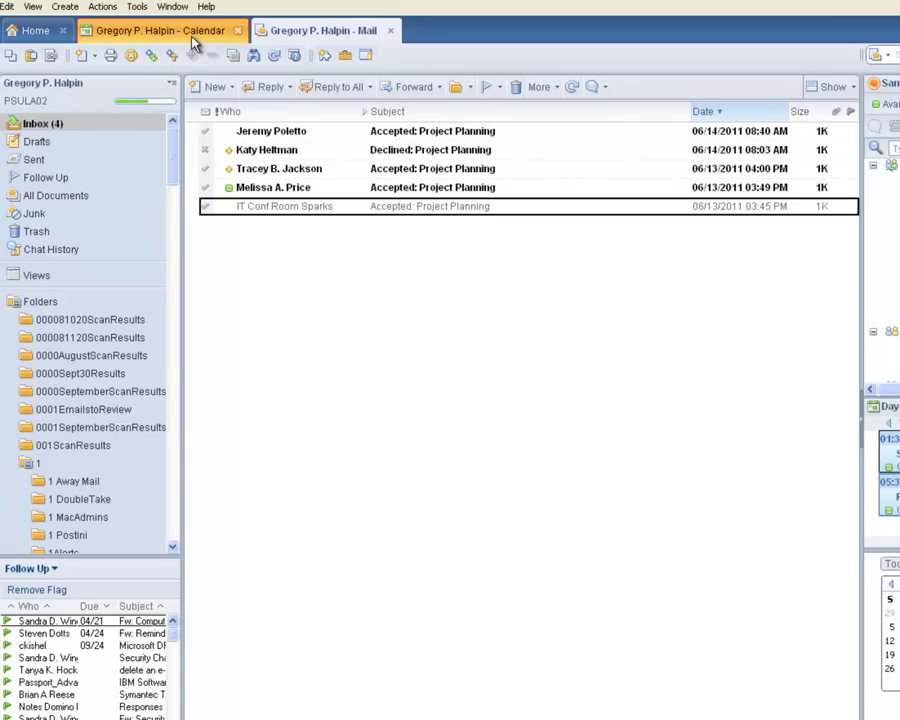
# Open Thursday's Project Planning entry and view its Invitee Status responses
pyautogui.click(192, 37)
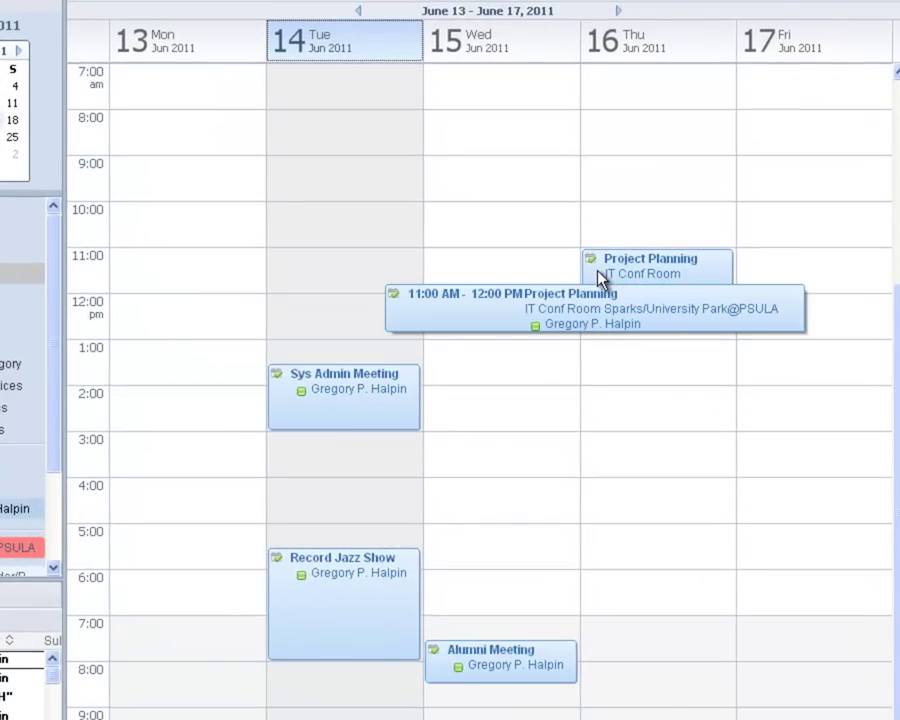
pyautogui.click(599, 279)
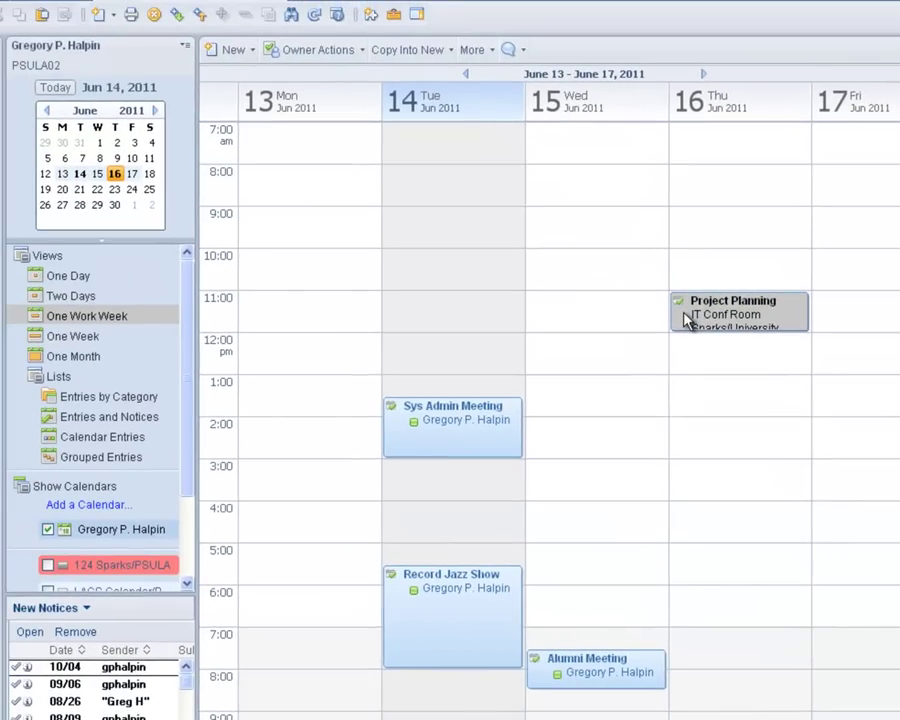
pyautogui.doubleClick(686, 318)
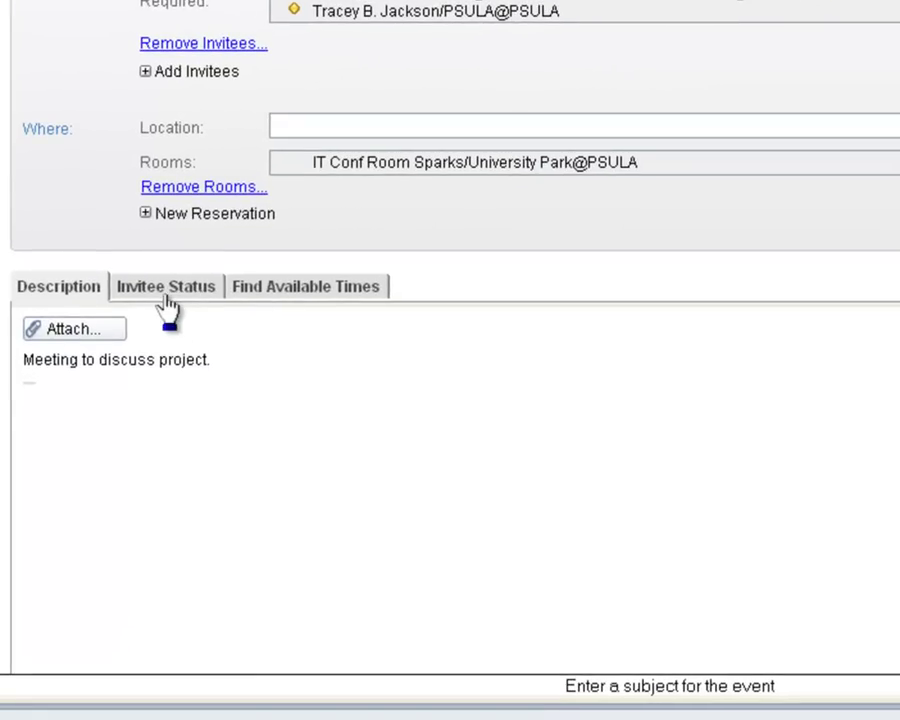
pyautogui.click(171, 298)
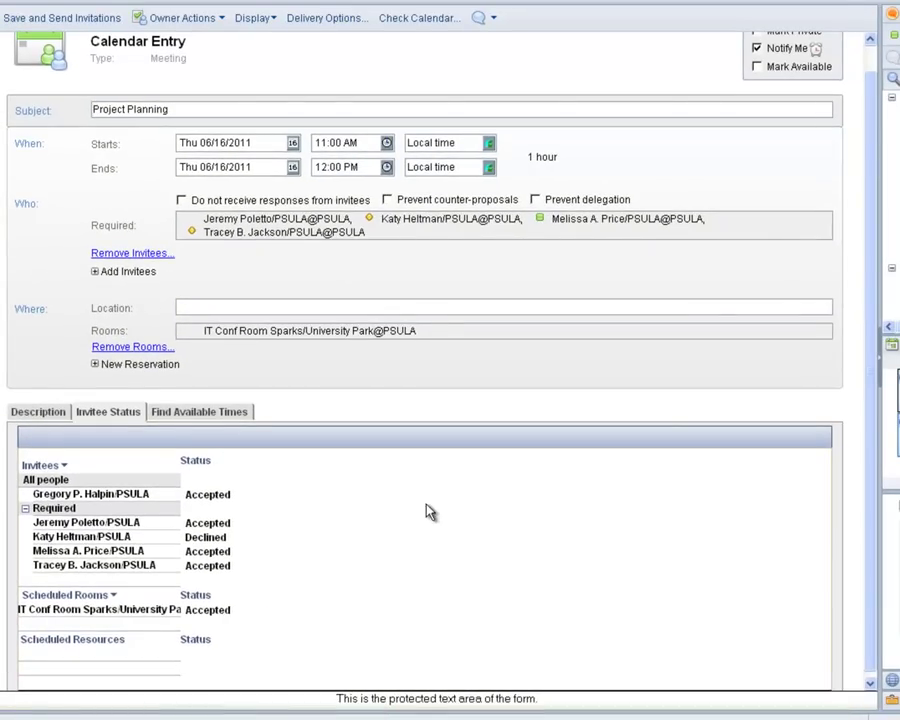
pyautogui.scroll(2, 866, 390)
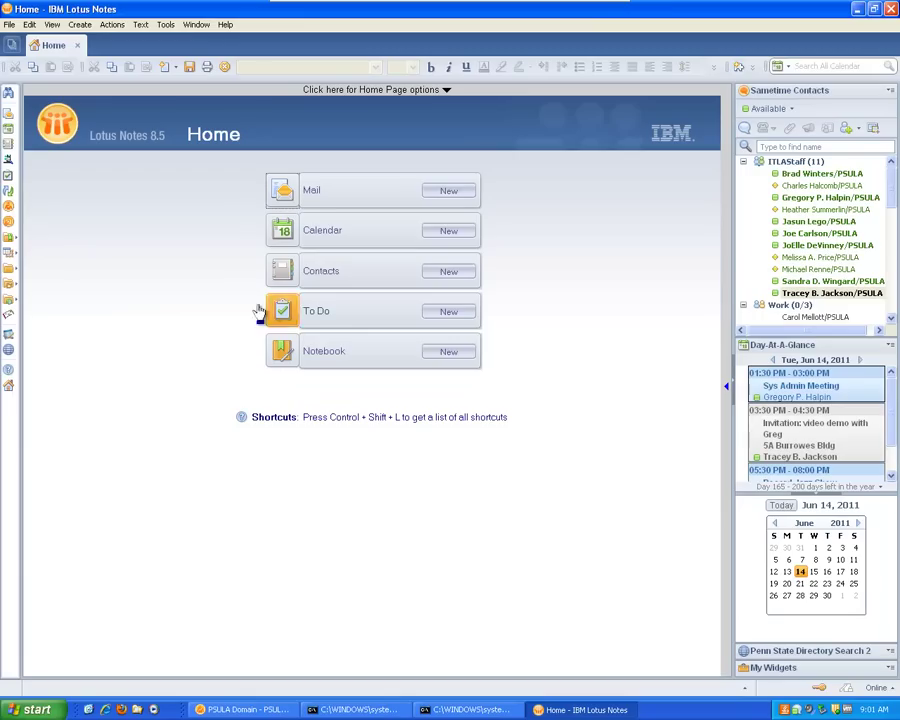
# Open the new video demo invitation from the Mail inbox
pyautogui.click(276, 199)
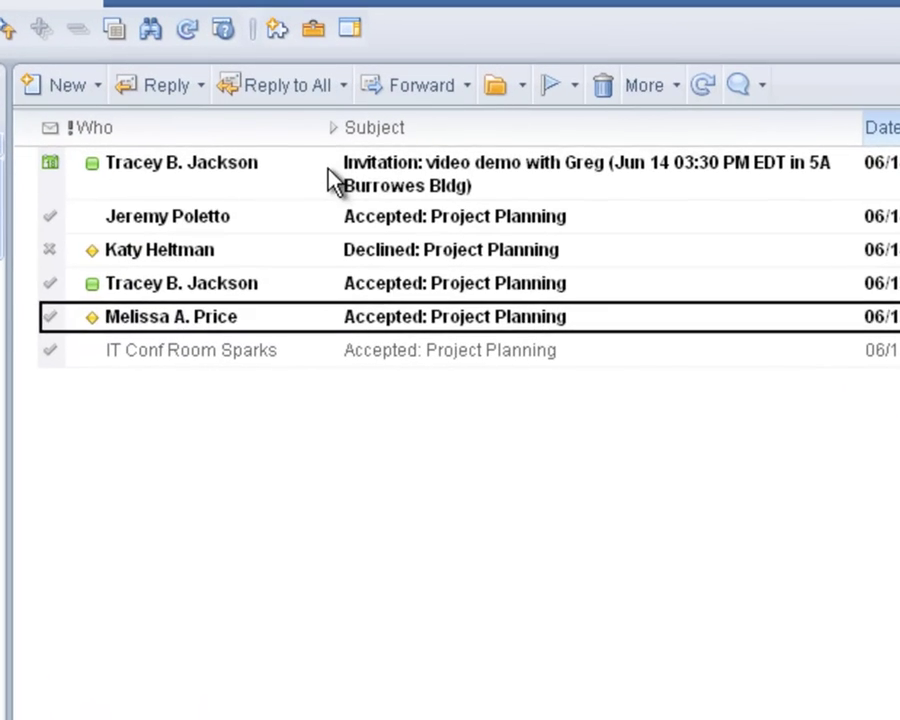
pyautogui.click(333, 144)
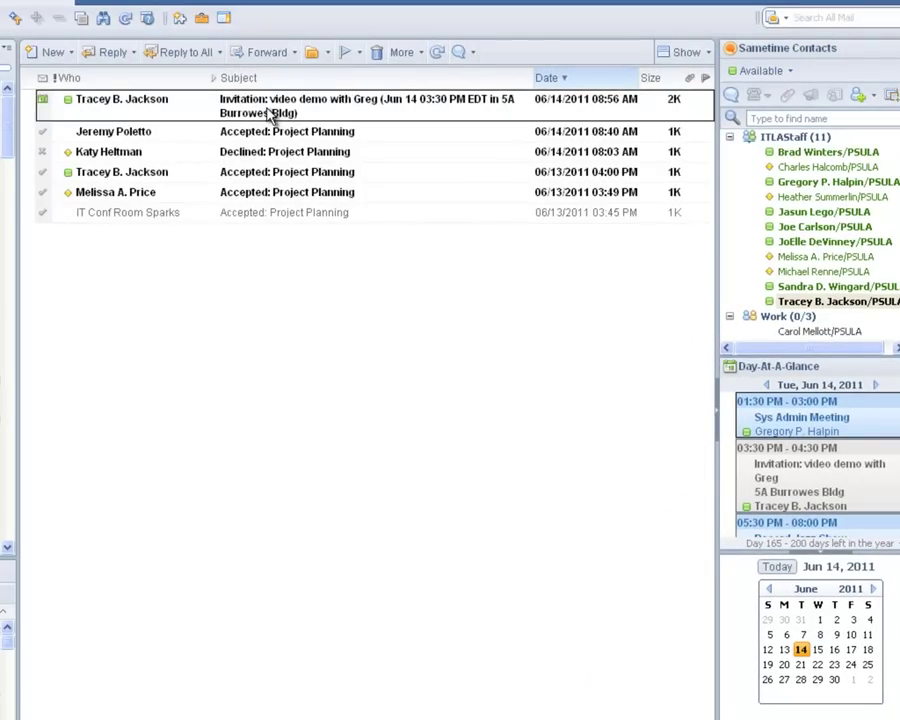
pyautogui.press('Return')
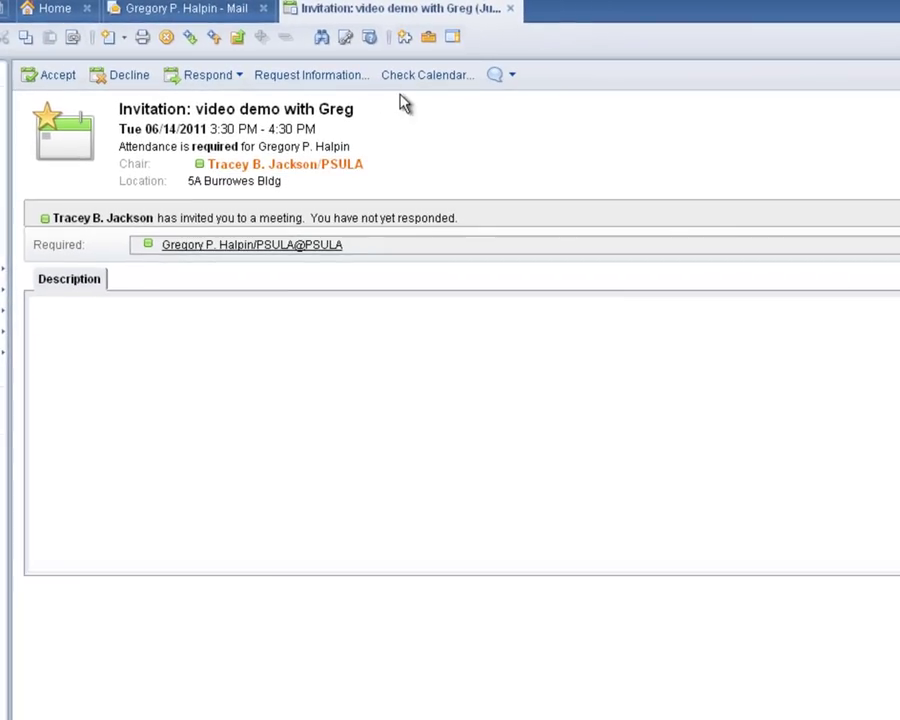
# Check the invitation against the calendar: Tuesday, June 14, 3:30–4:30 PM has no conflicts
pyautogui.click(553, 102)
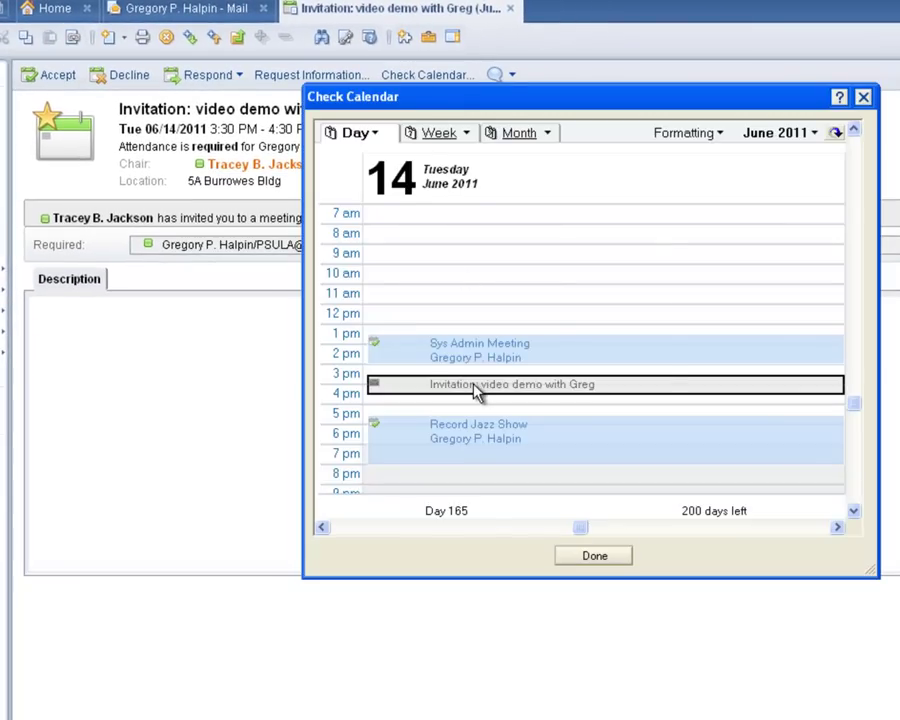
pyautogui.moveTo(476, 392)
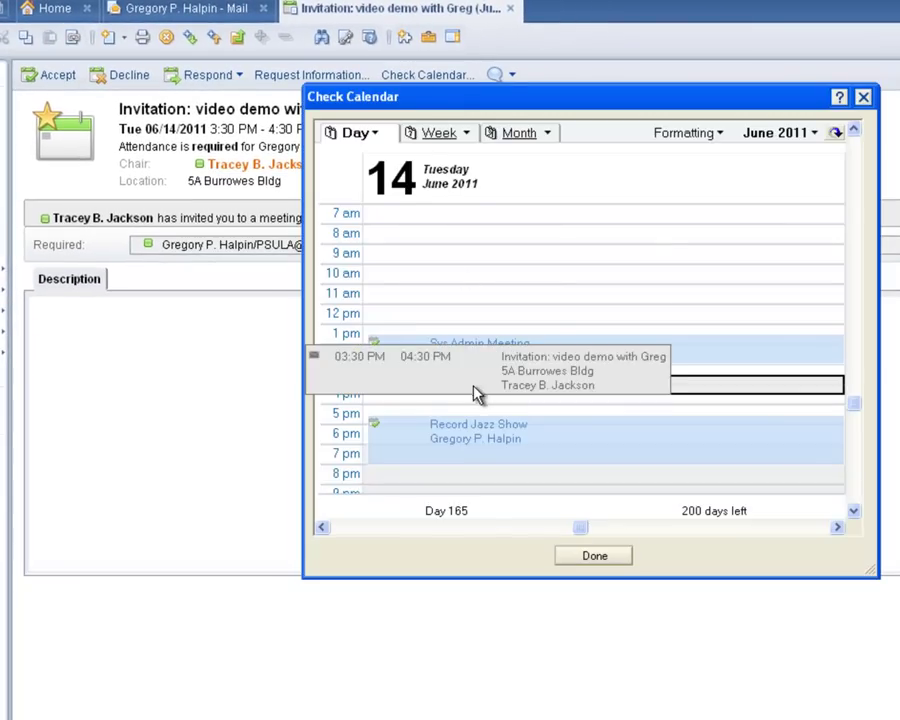
pyautogui.click(583, 556)
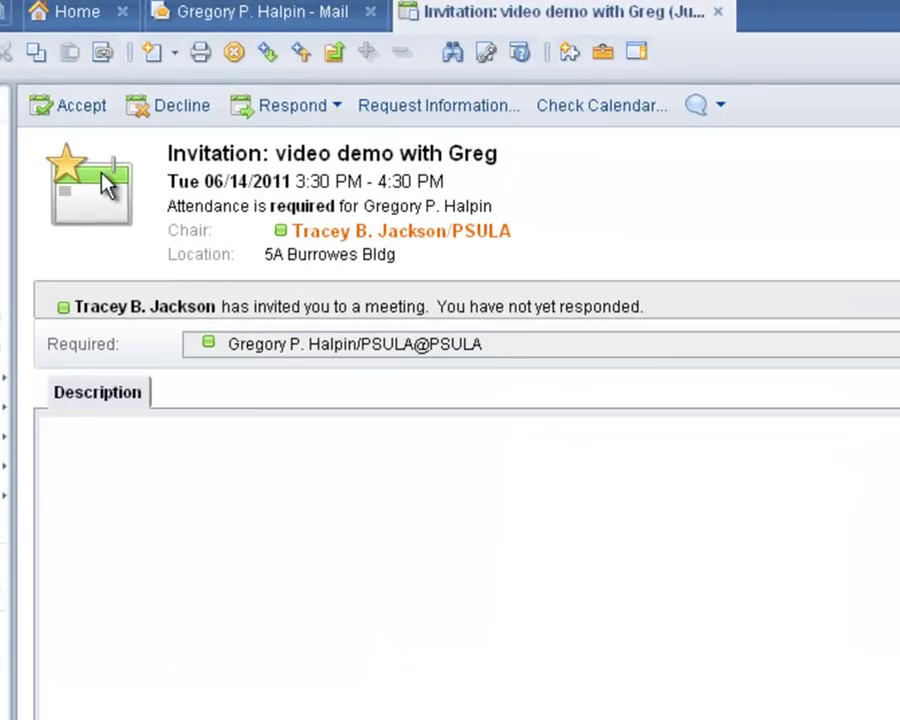
# Accept the video demo invitation
pyautogui.click(57, 115)
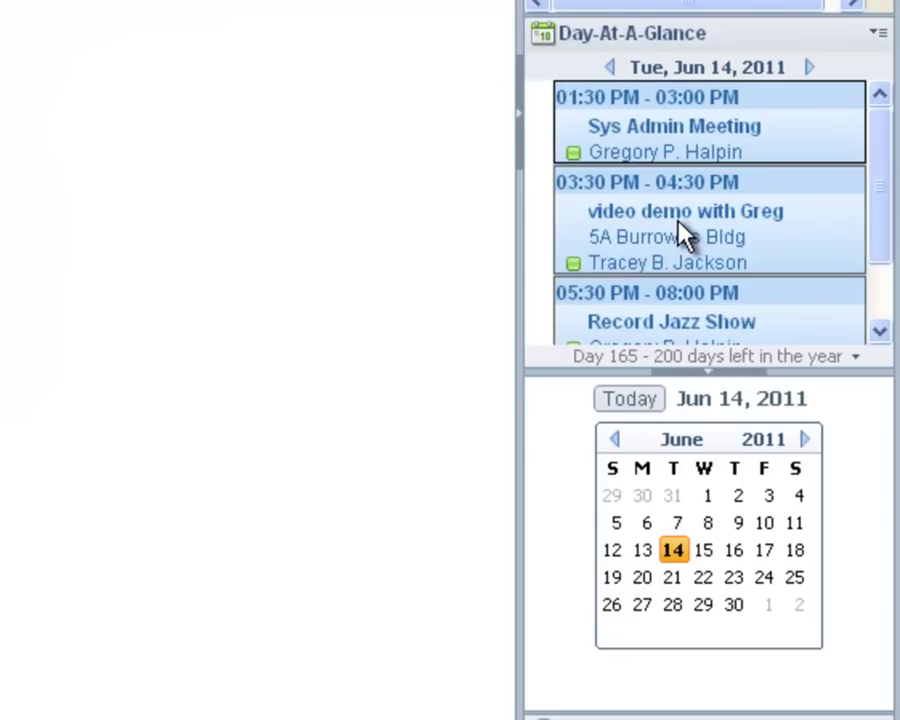
pyautogui.scroll(-2, 890, 260)
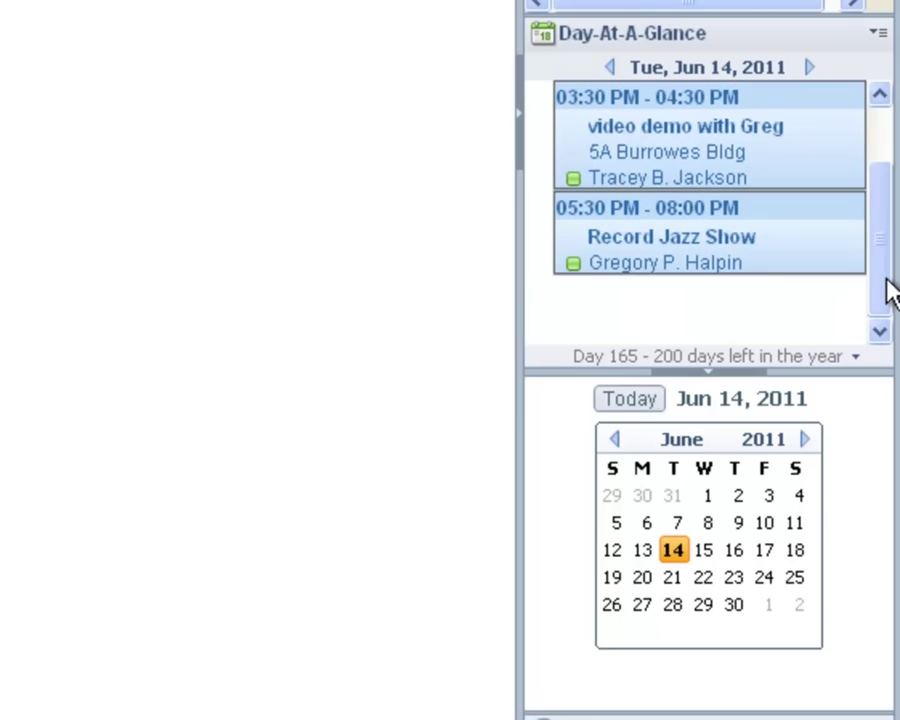
pyautogui.scroll(2, 880, 215)
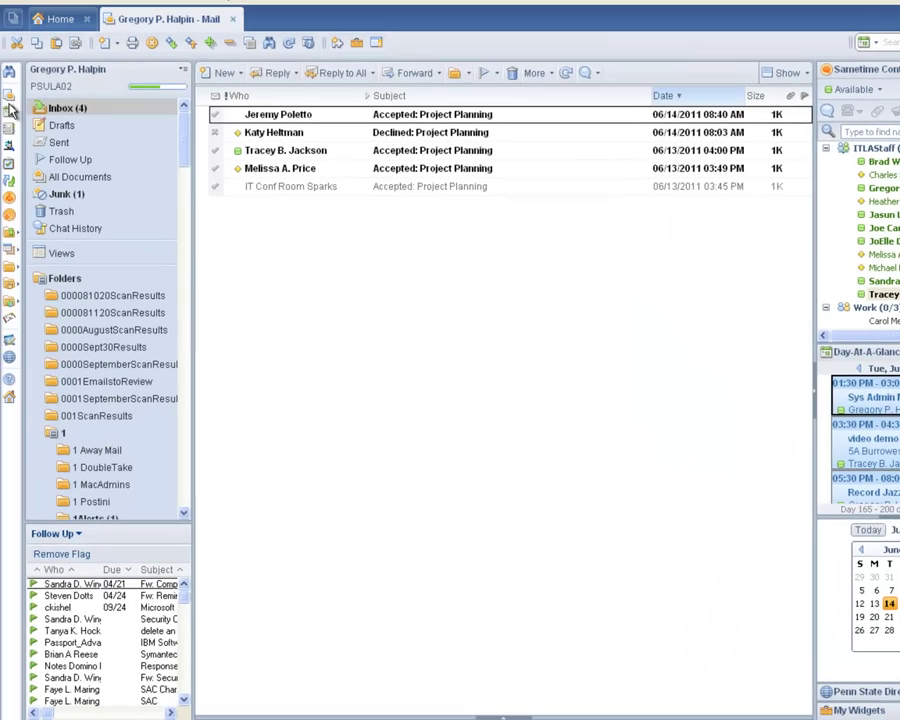
pyautogui.click(9, 111)
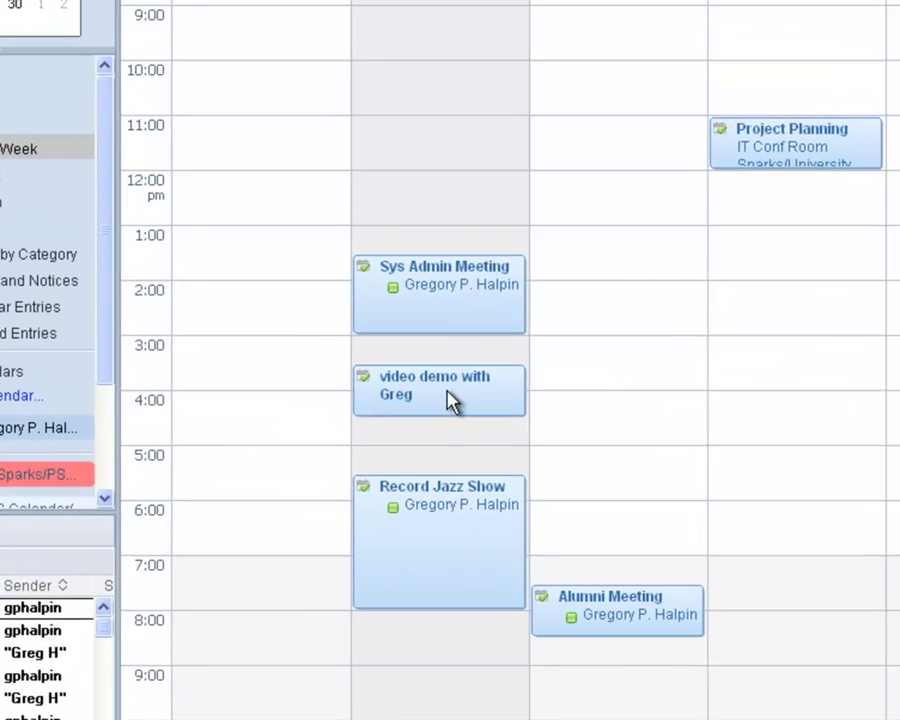
pyautogui.moveTo(398, 465)
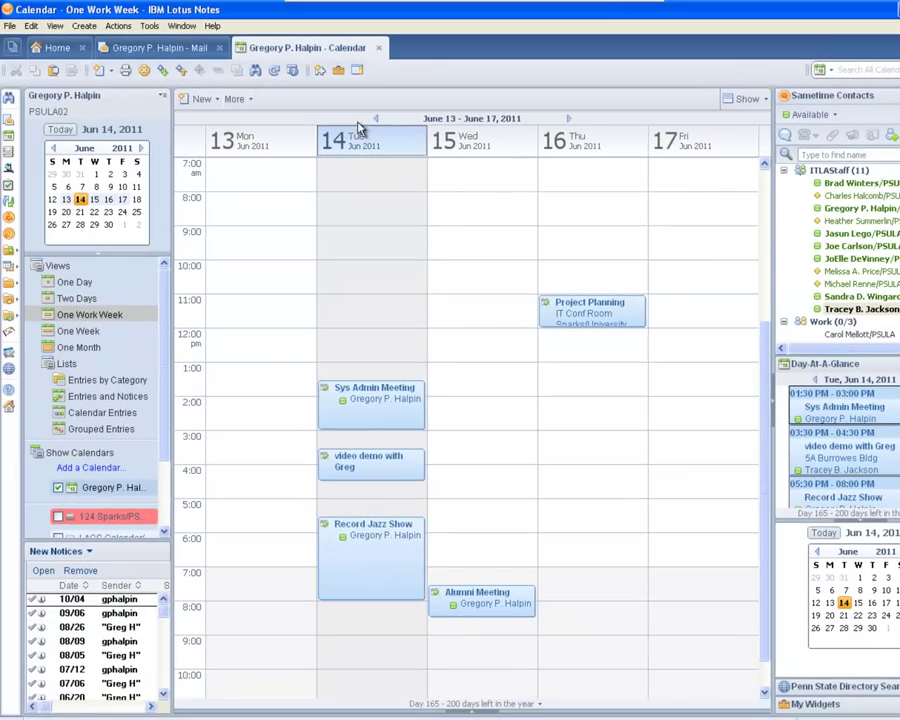
pyautogui.click(379, 51)
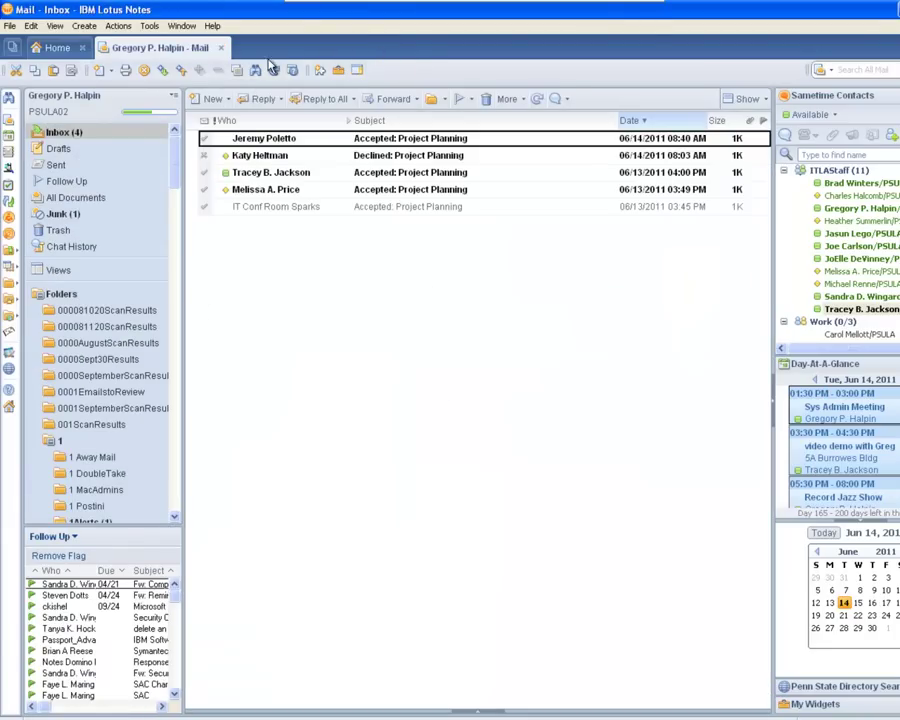
pyautogui.click(222, 48)
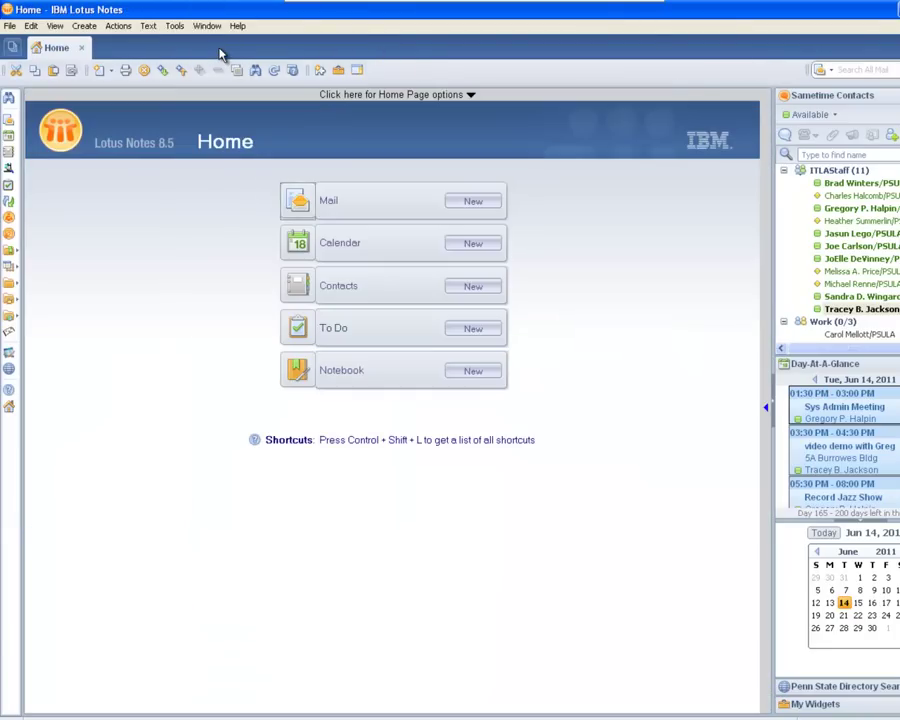